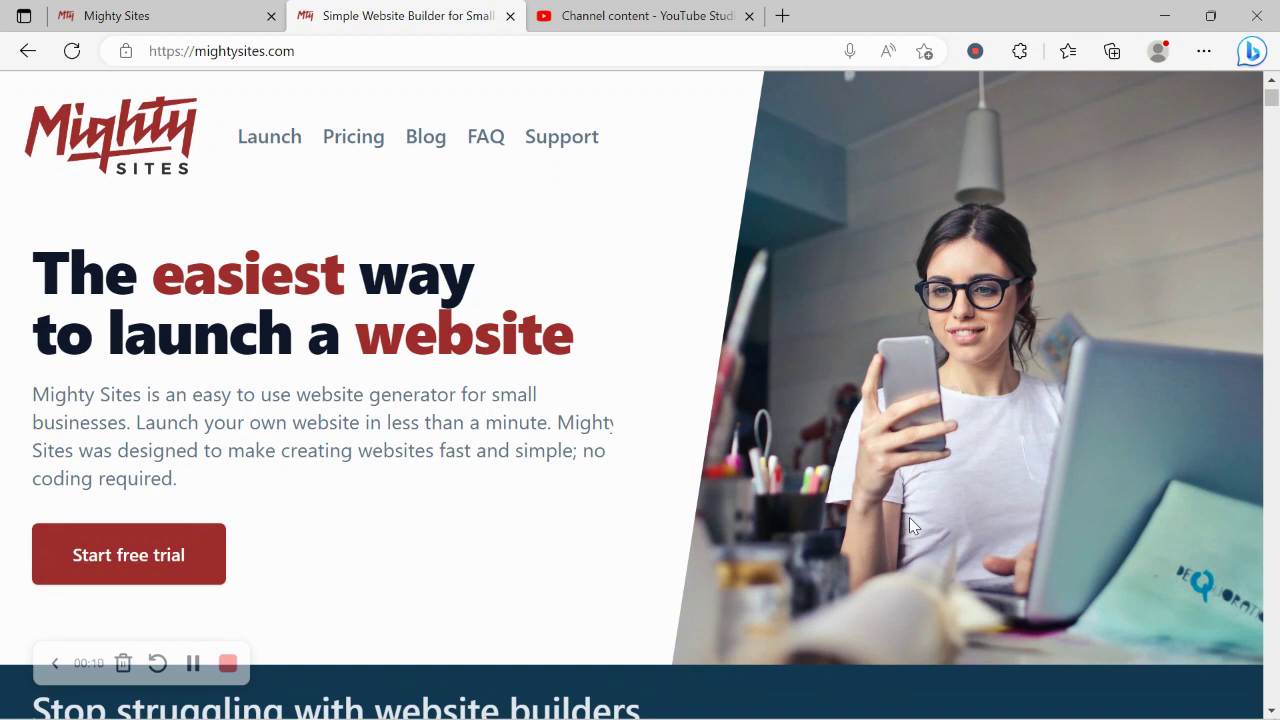
# - Scroll the Mighty Sites homepage from the hero section down to the Small Business Website Blog
pyautogui.scroll(-1, 909, 517)
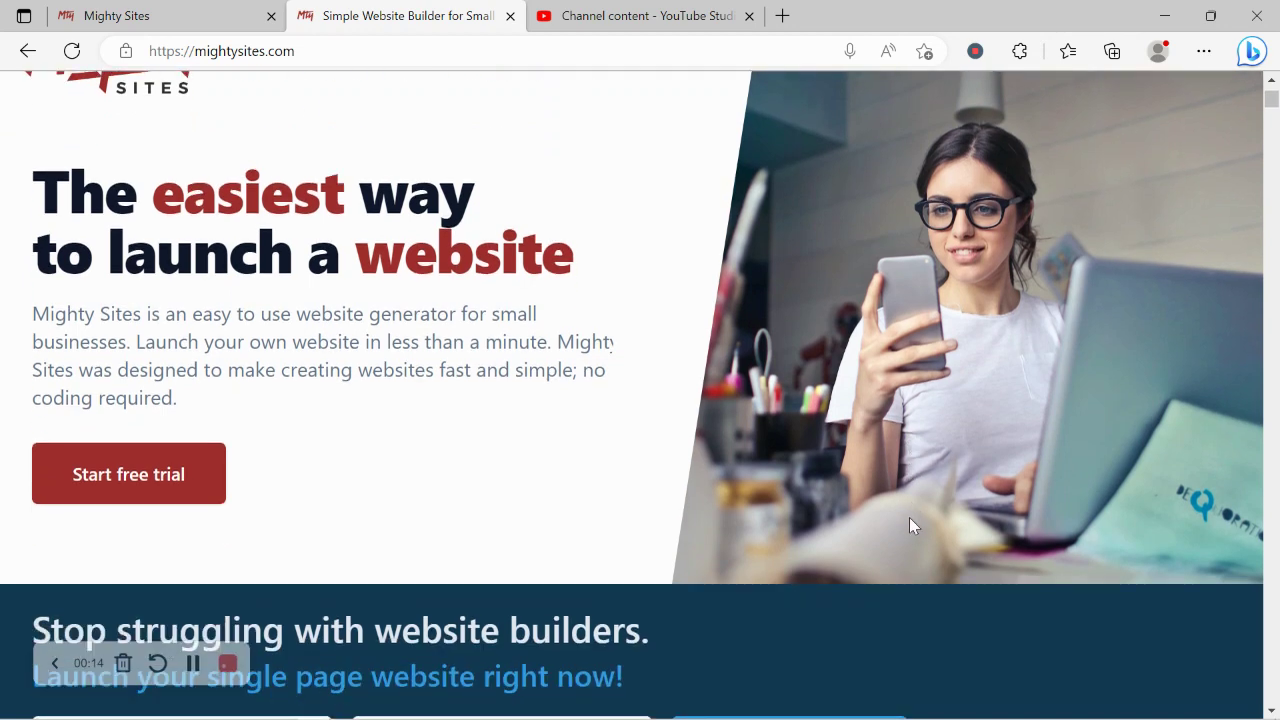
pyautogui.scroll(-2, 909, 518)
pyautogui.scroll(-1, 909, 518)
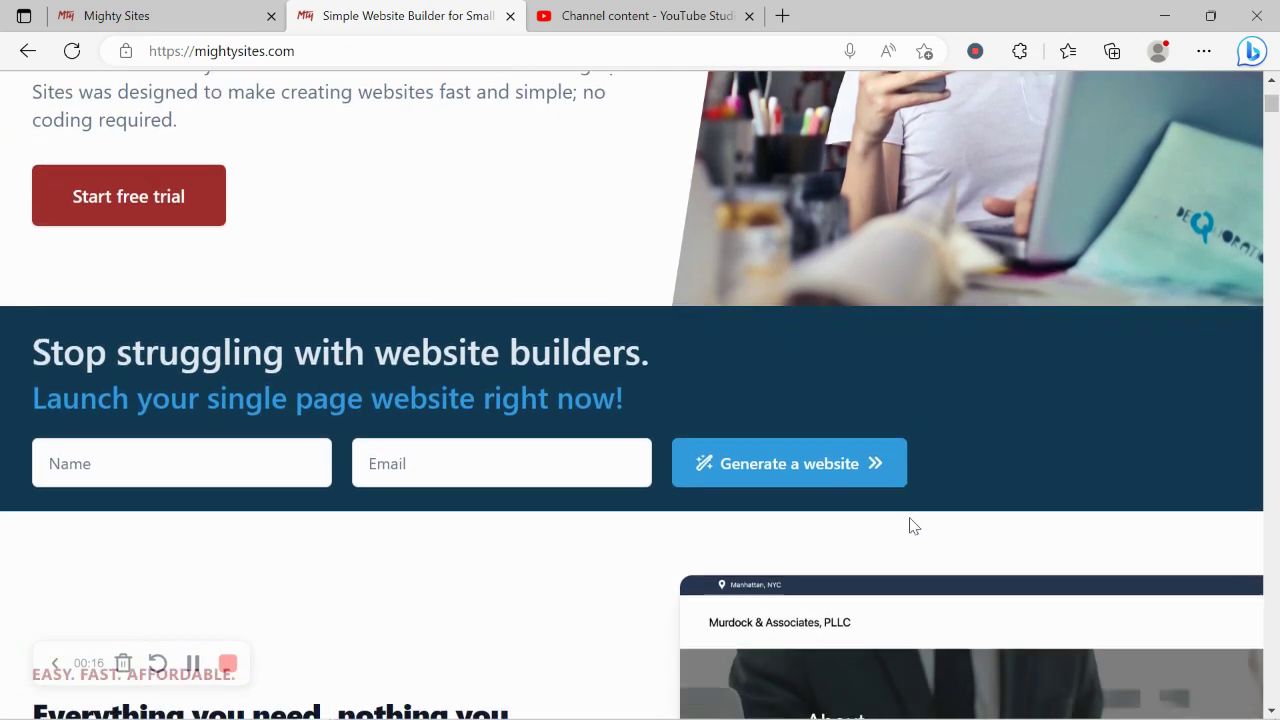
pyautogui.scroll(-2, 909, 518)
pyautogui.scroll(-1, 909, 517)
pyautogui.scroll(-1, 909, 517)
pyautogui.scroll(-1, 909, 517)
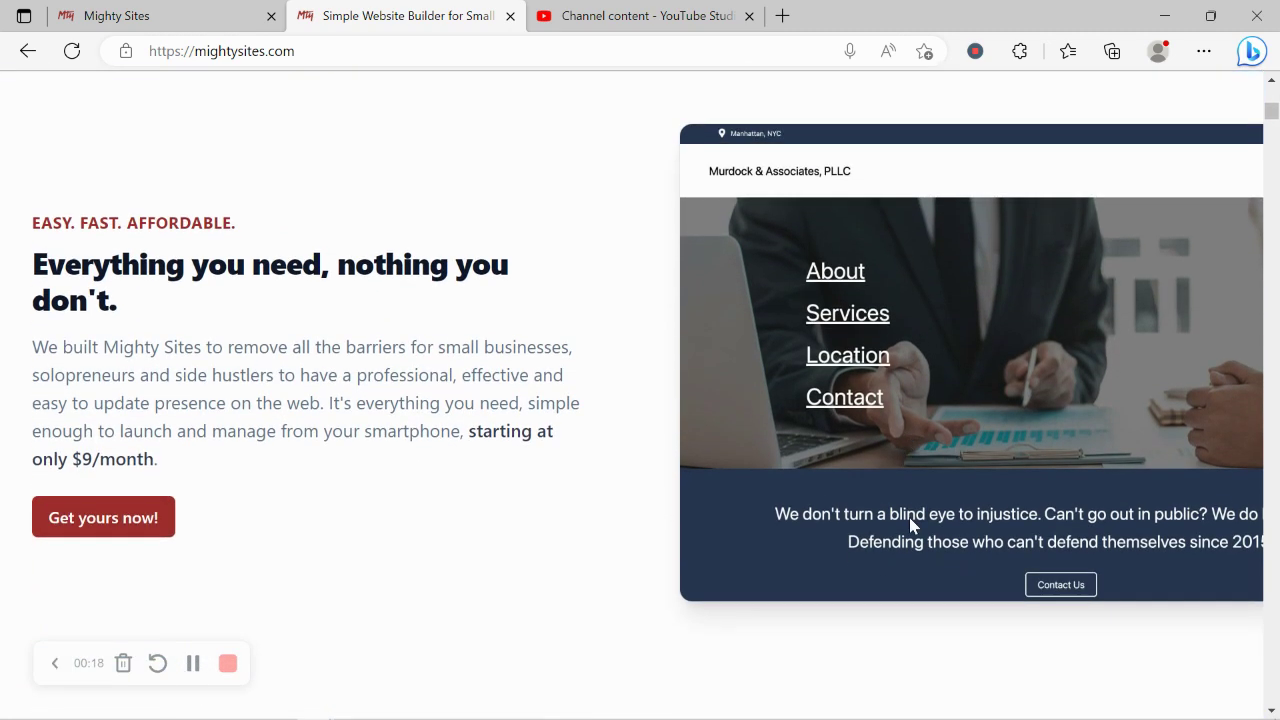
pyautogui.scroll(-1, 909, 517)
pyautogui.scroll(-1, 909, 517)
pyautogui.scroll(-1, 909, 517)
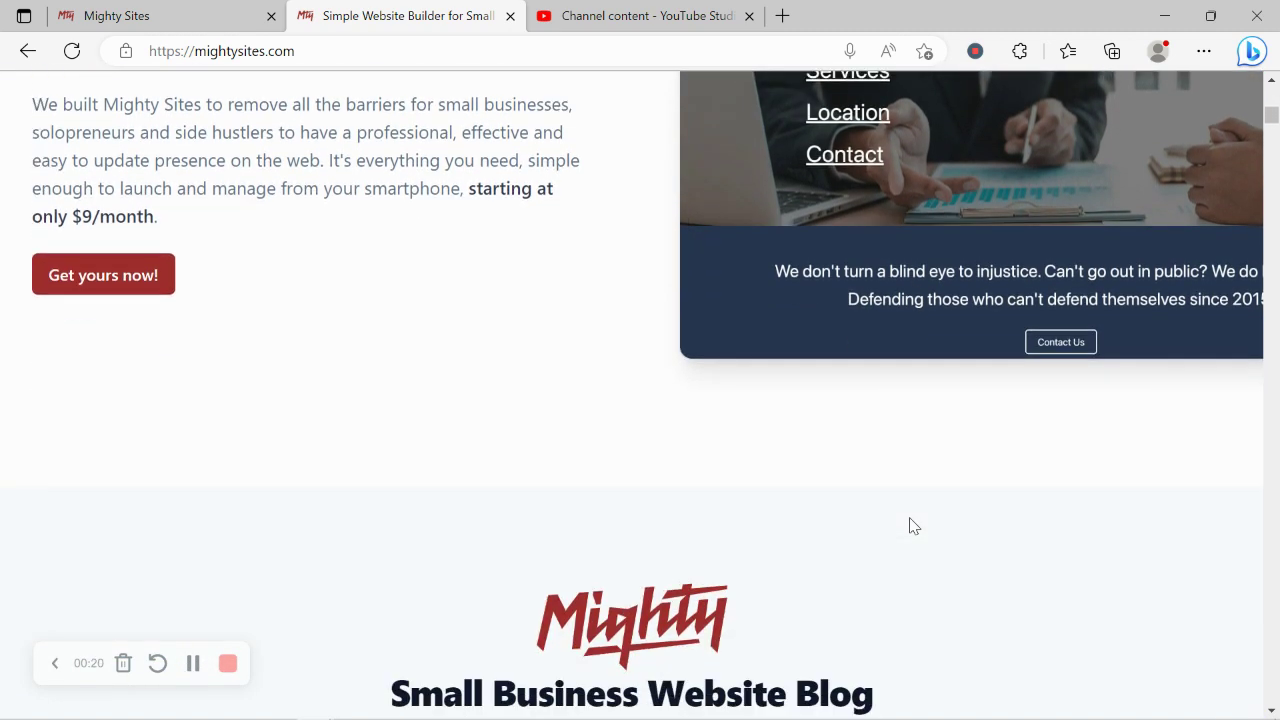
pyautogui.scroll(-2, 910, 520)
pyautogui.scroll(-1, 910, 524)
pyautogui.scroll(-1, 909, 526)
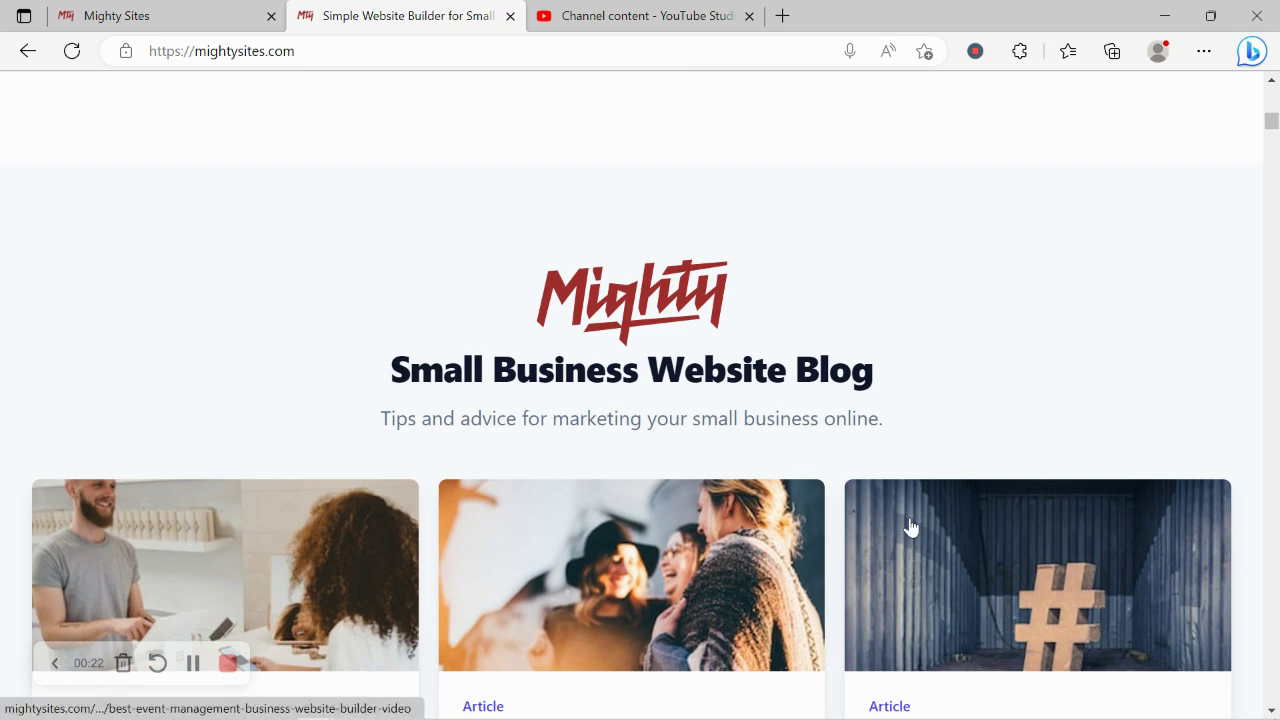
# - Switch to the build-a-site page and browse the template grid
pyautogui.click(173, 9)
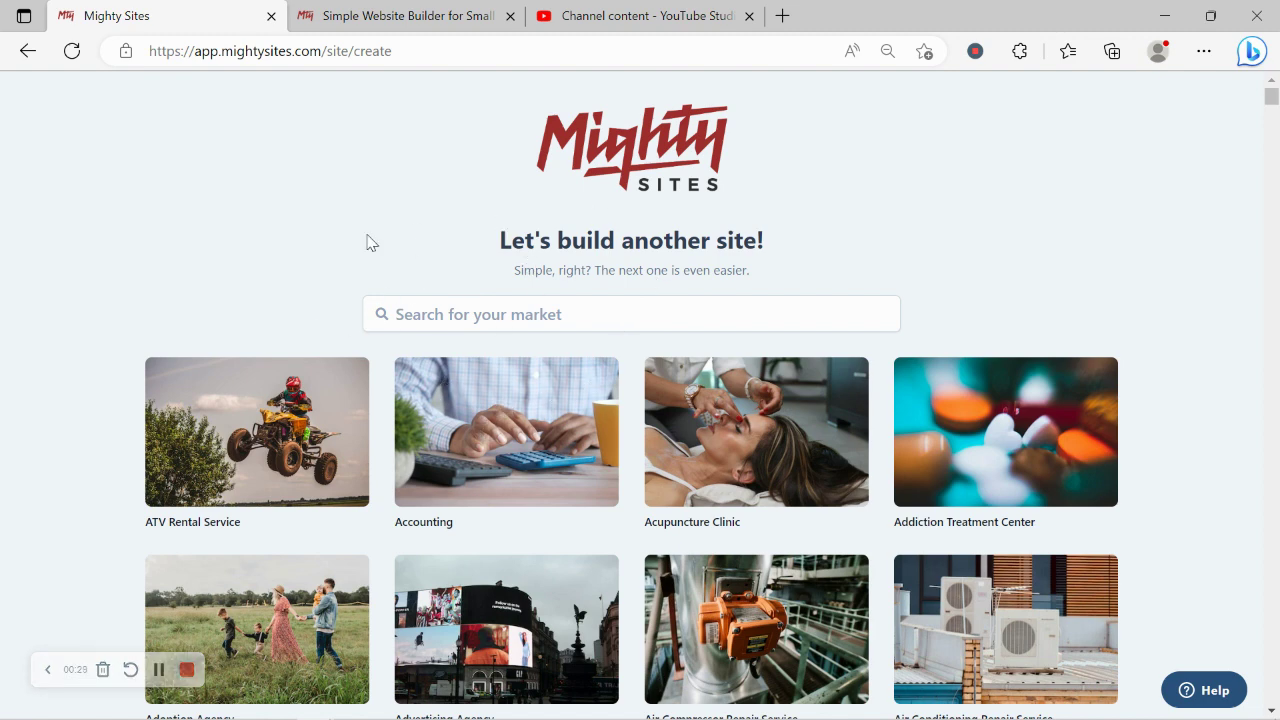
pyautogui.scroll(-1, 368, 242)
pyautogui.scroll(-1, 368, 242)
pyautogui.scroll(-1, 368, 242)
pyautogui.scroll(-2, 368, 242)
pyautogui.scroll(-1, 368, 242)
pyautogui.scroll(-2, 368, 242)
pyautogui.scroll(-1, 368, 242)
pyautogui.scroll(-1, 368, 242)
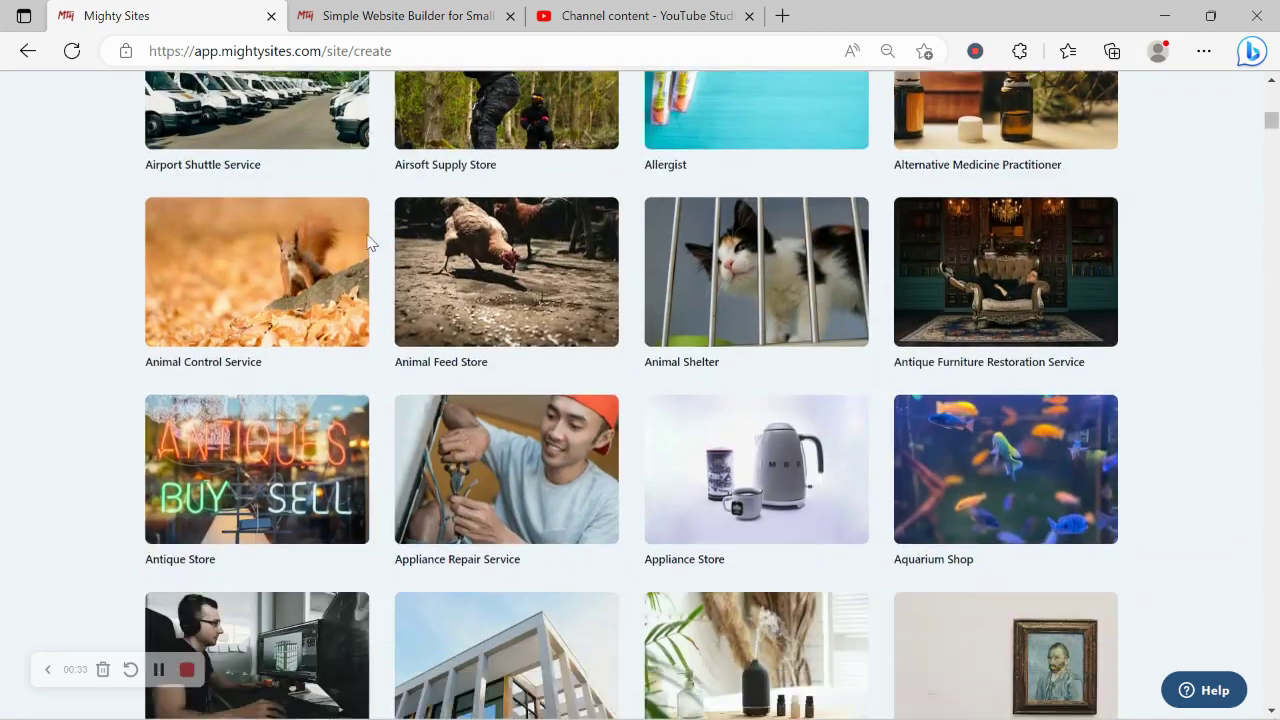
pyautogui.scroll(-1, 368, 242)
pyautogui.scroll(-2, 368, 242)
pyautogui.scroll(-1, 368, 242)
pyautogui.scroll(-1, 368, 242)
pyautogui.scroll(-1, 368, 242)
pyautogui.scroll(1, 368, 242)
pyautogui.scroll(2, 368, 242)
pyautogui.scroll(2, 368, 242)
pyautogui.scroll(2, 368, 242)
pyautogui.scroll(3, 368, 242)
pyautogui.scroll(3, 368, 240)
pyautogui.scroll(2, 368, 235)
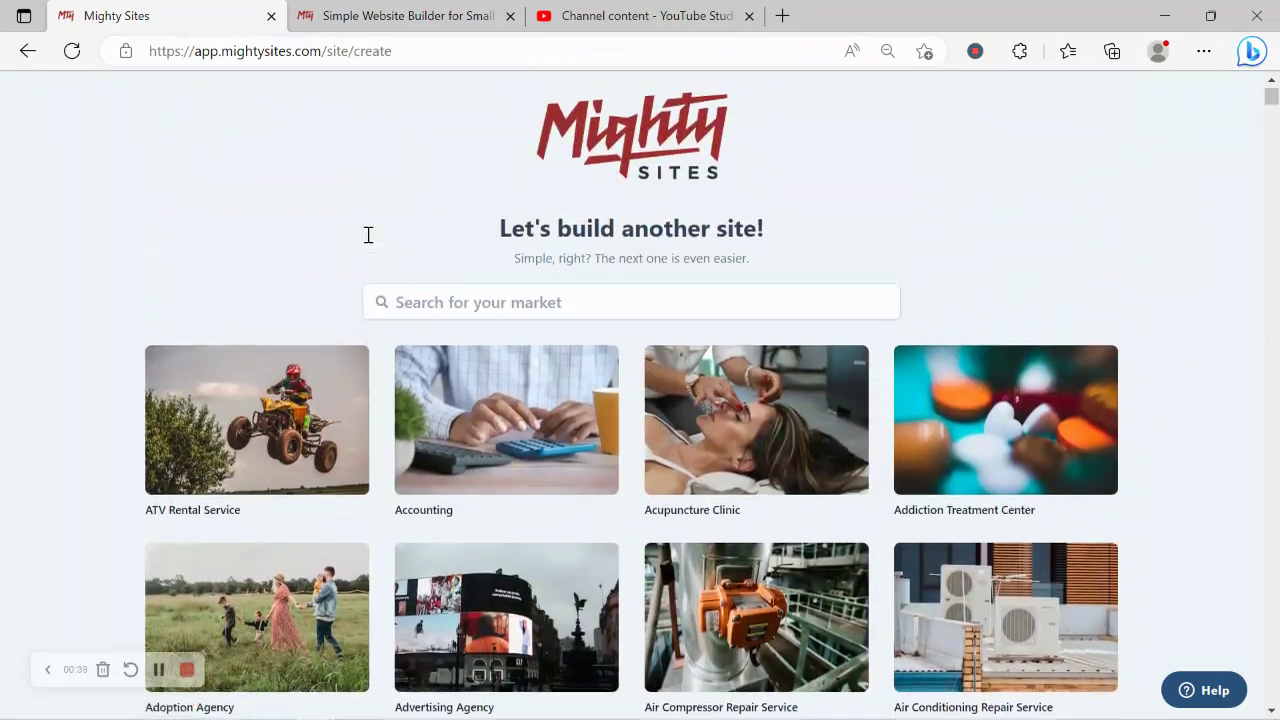
# - Search the market templates for 'sport' and choose the Sportswear Store template
pyautogui.click(474, 303)
pyautogui.write('sporta')
pyautogui.press('BackSpace')
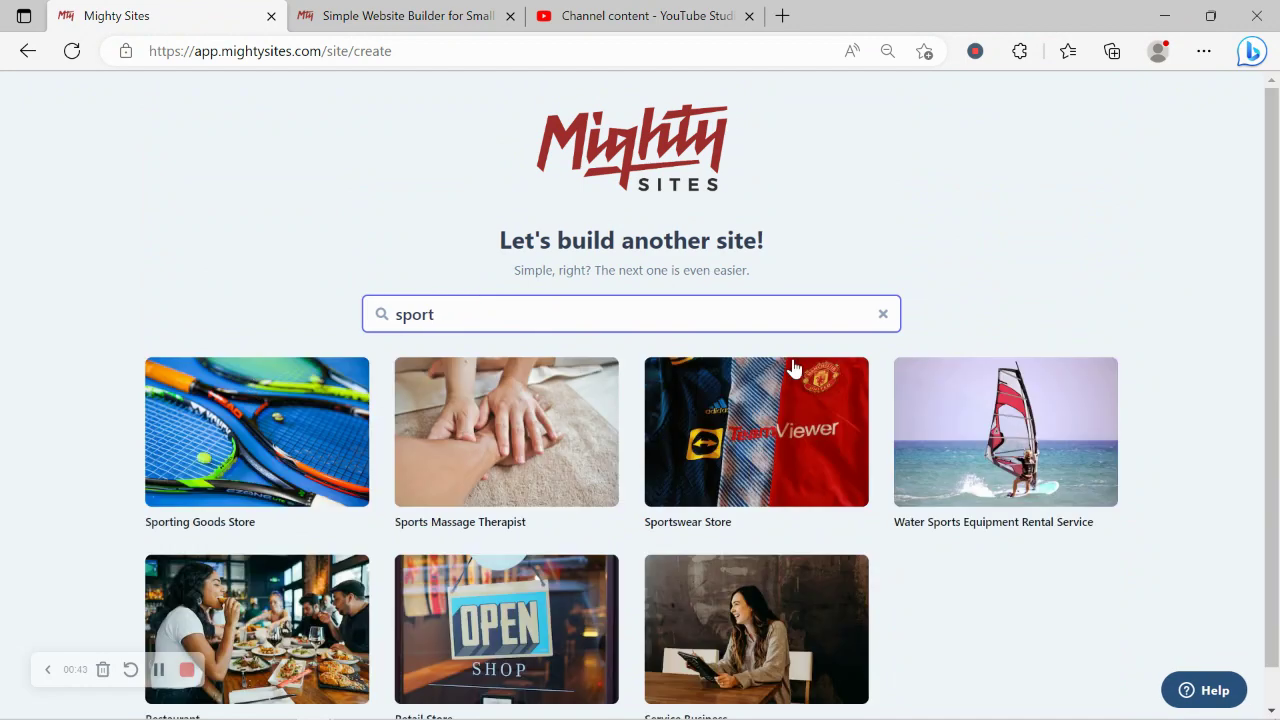
pyautogui.click(752, 490)
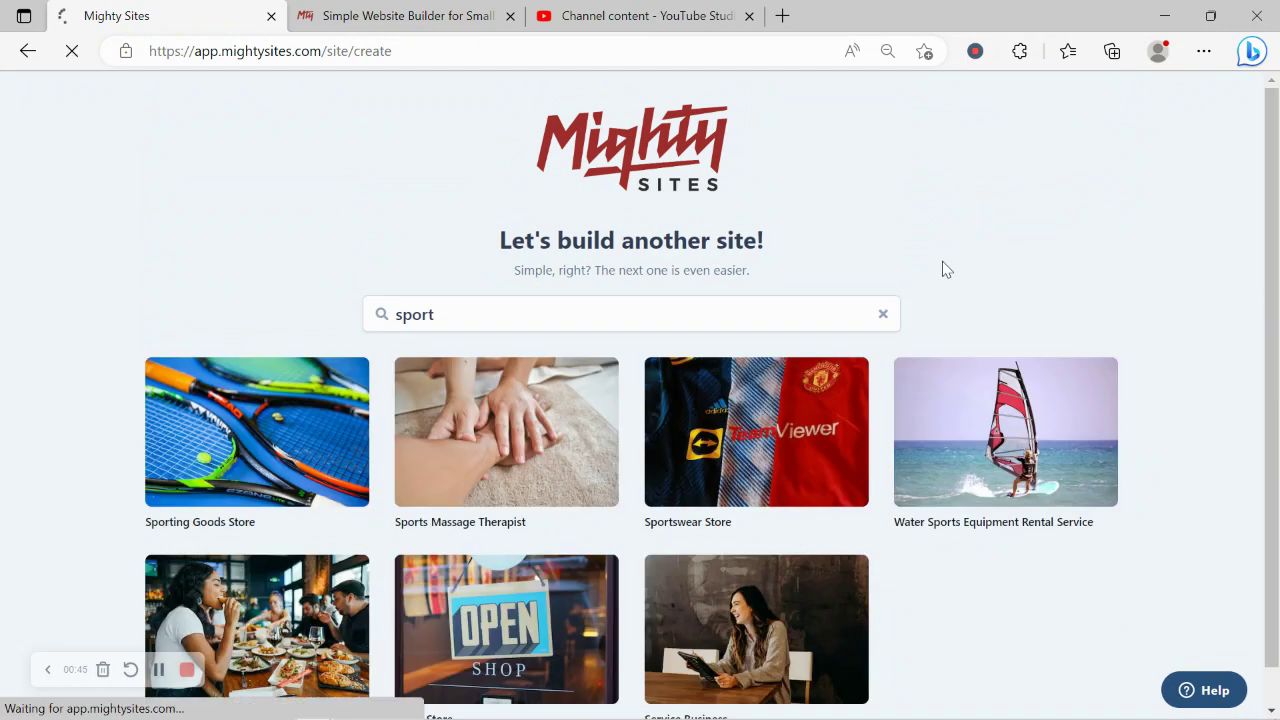
# - Enter company name Rochelle's Sportswear, city Denver and state Colorado
pyautogui.write("Rochelle's ")
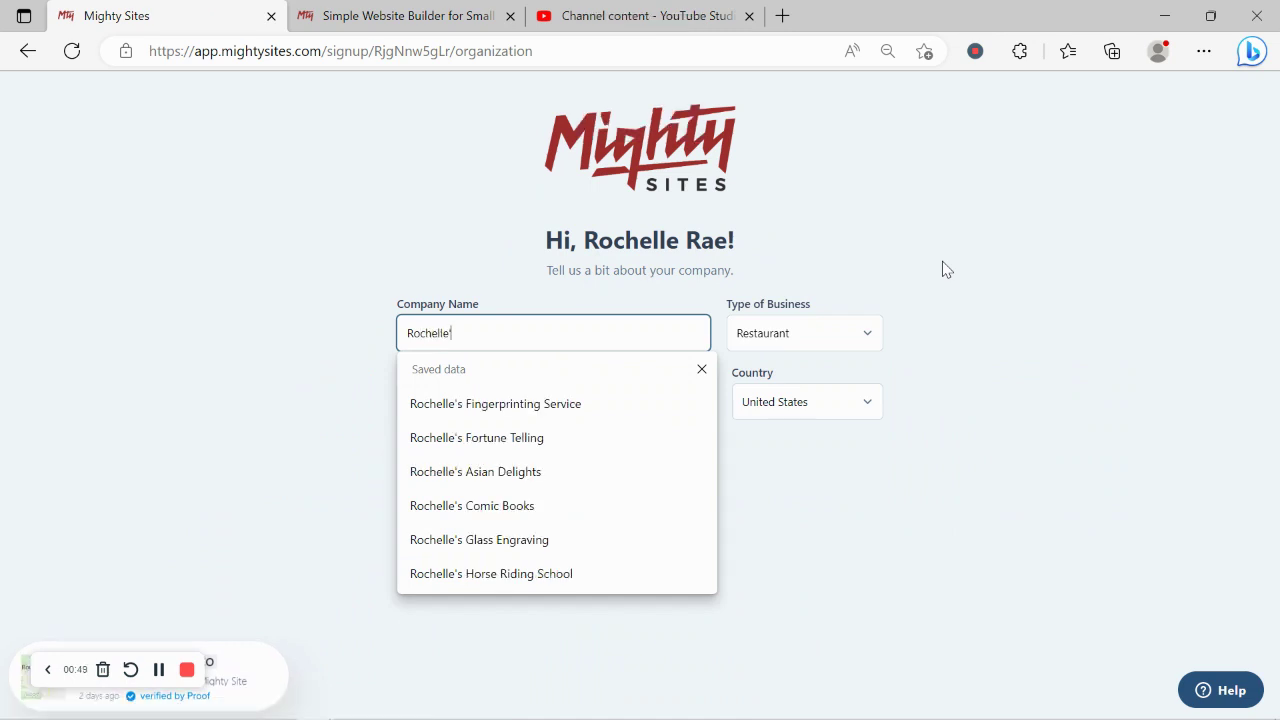
pyautogui.write('Sportswear')
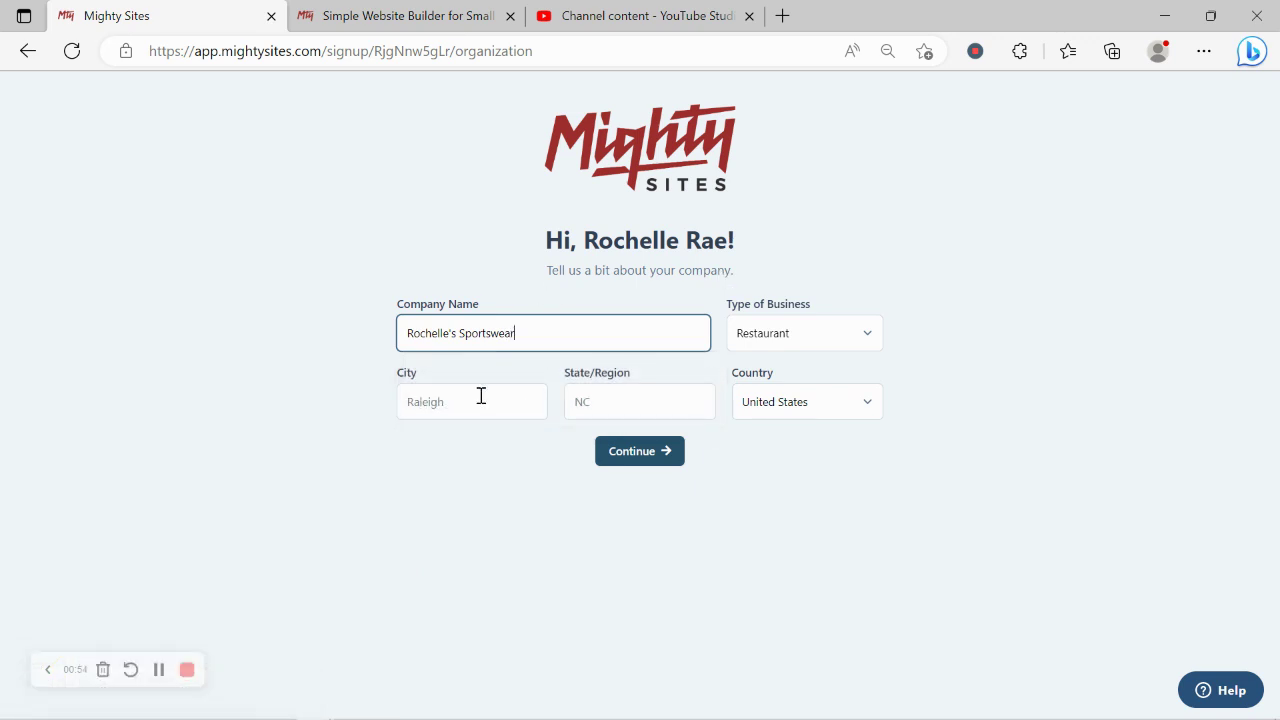
pyautogui.click(481, 397)
pyautogui.write('Denver')
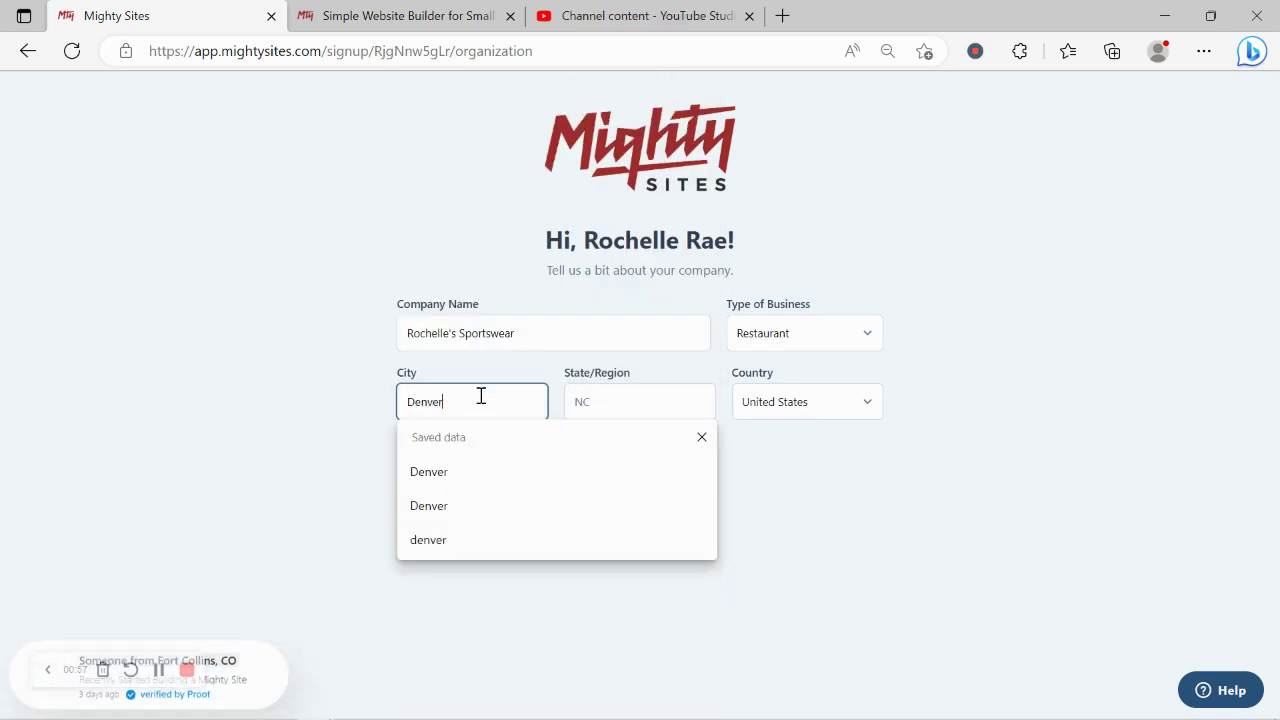
pyautogui.click(602, 399)
pyautogui.write('C')
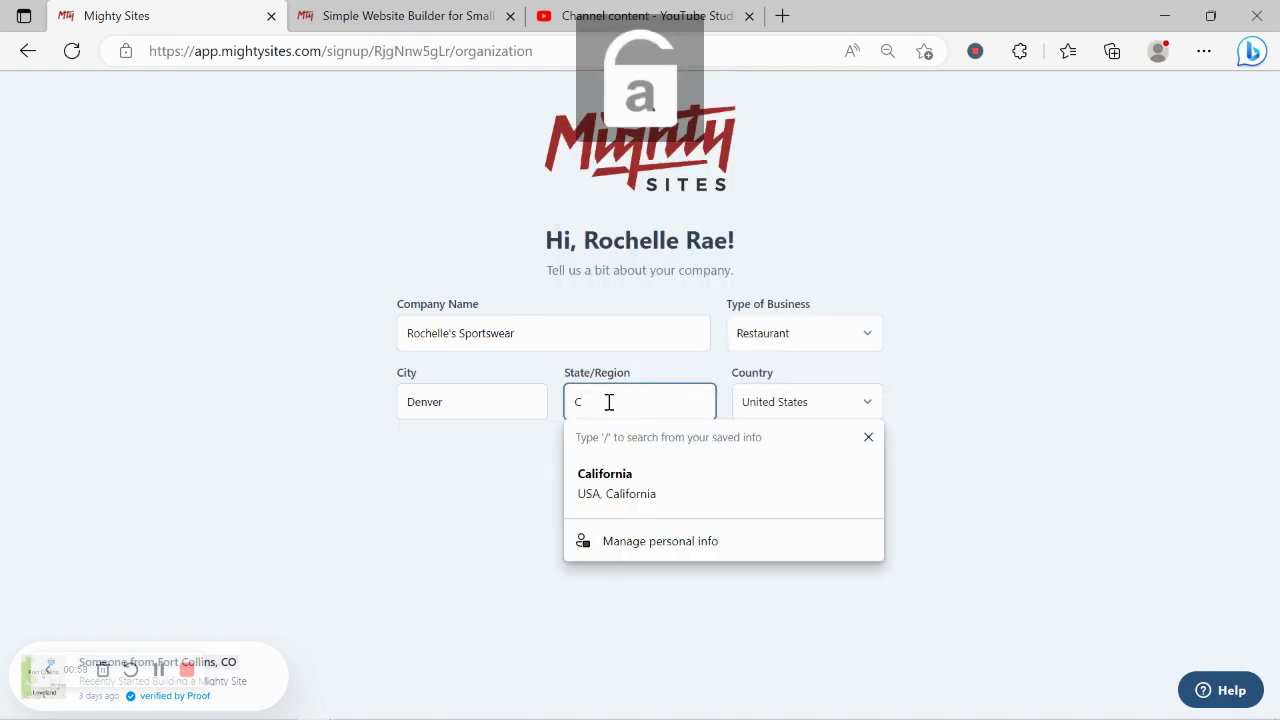
pyautogui.write('olorado')
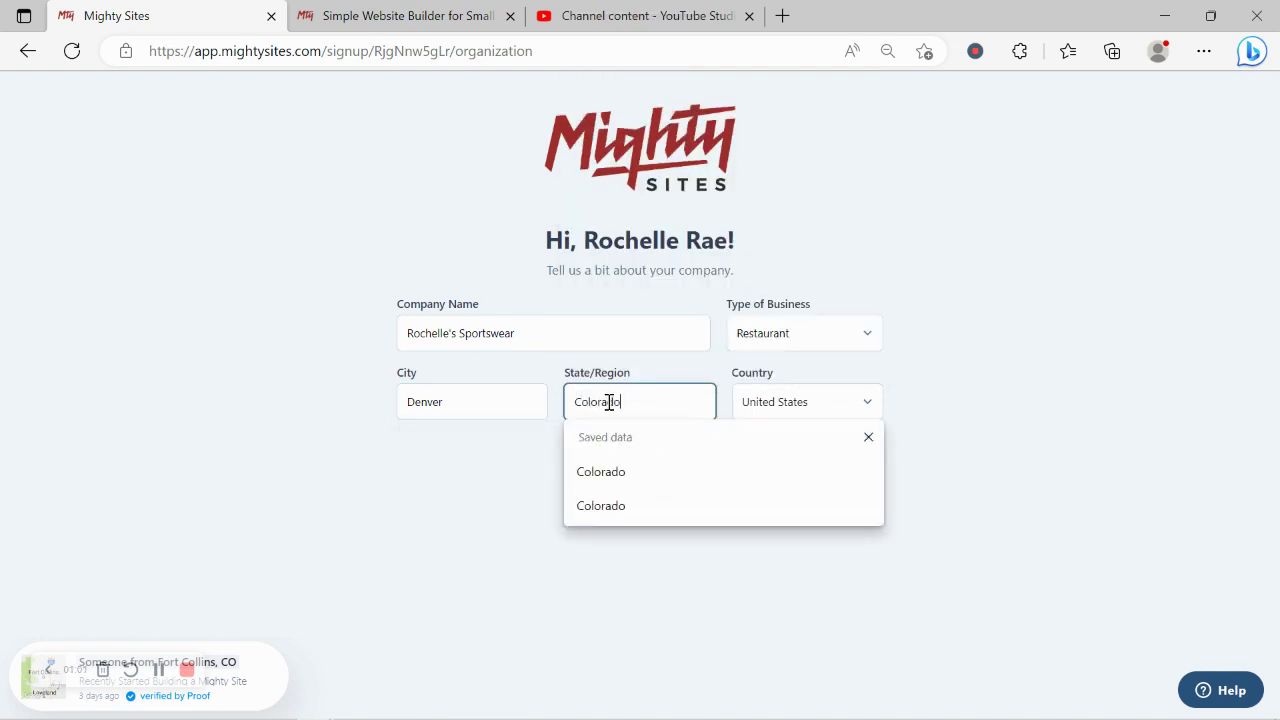
# - Set the business type to Retail and submit the company details
pyautogui.click(783, 340)
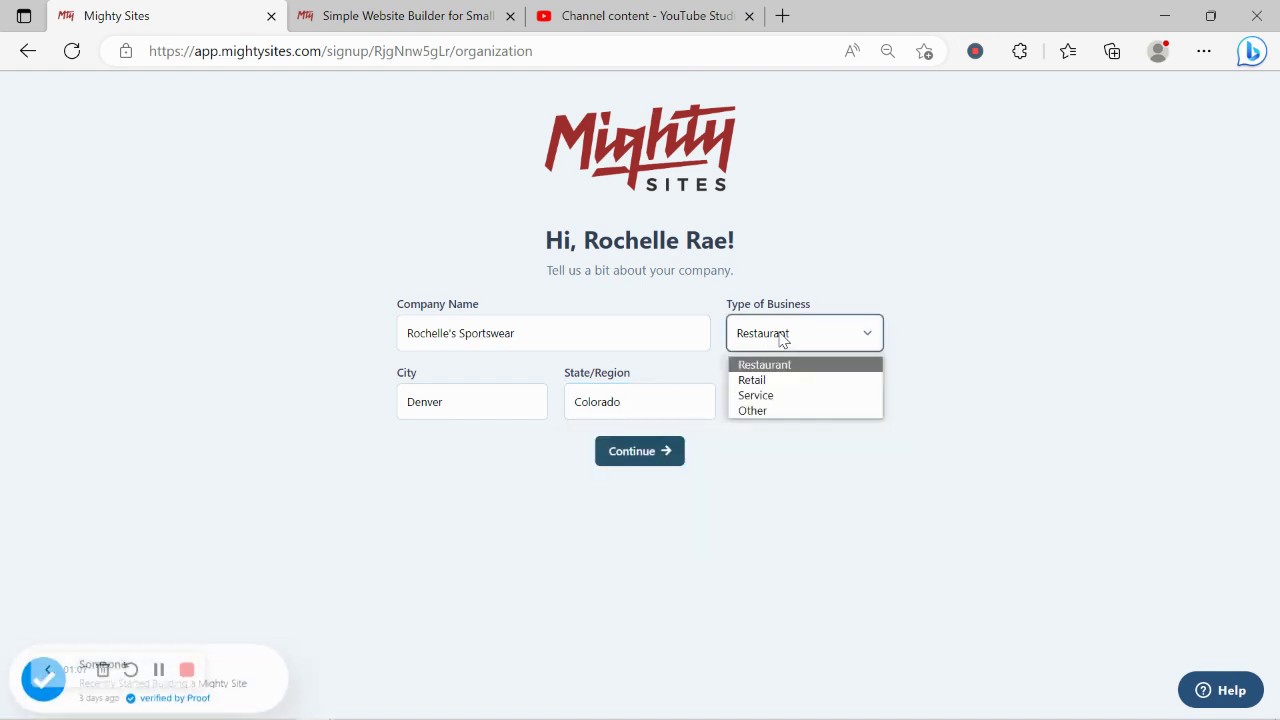
pyautogui.click(799, 380)
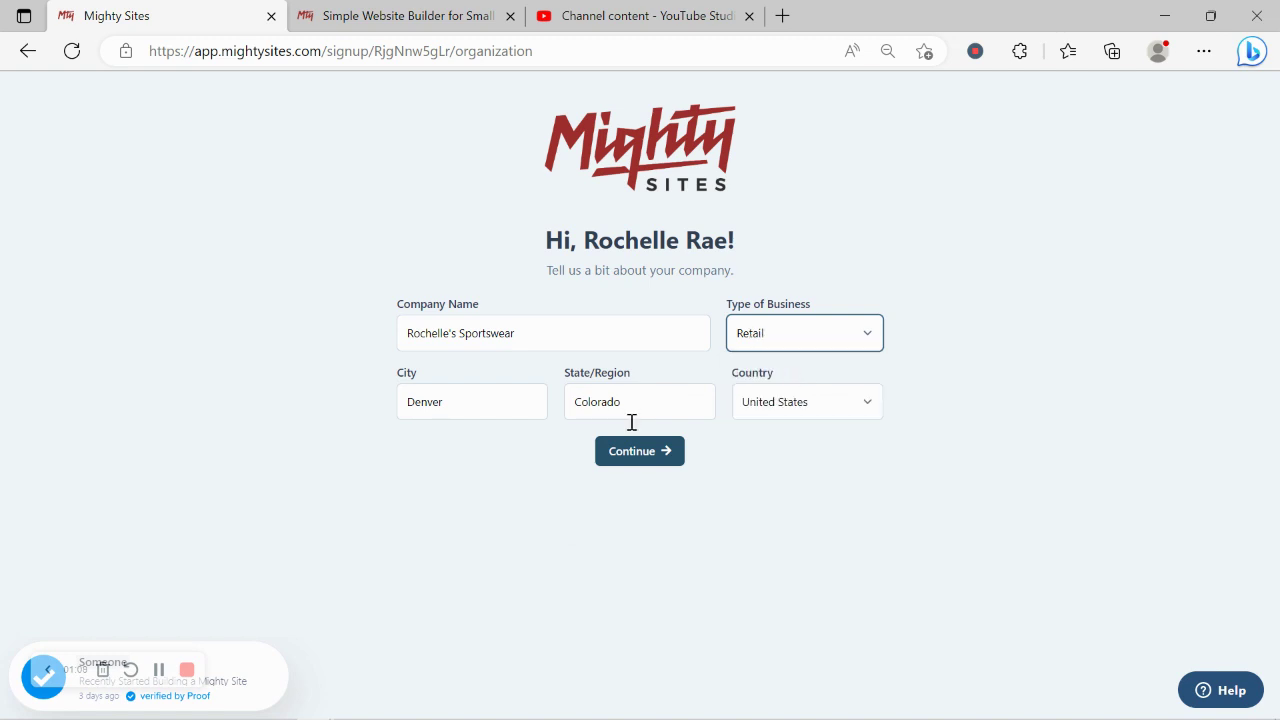
pyautogui.click(664, 452)
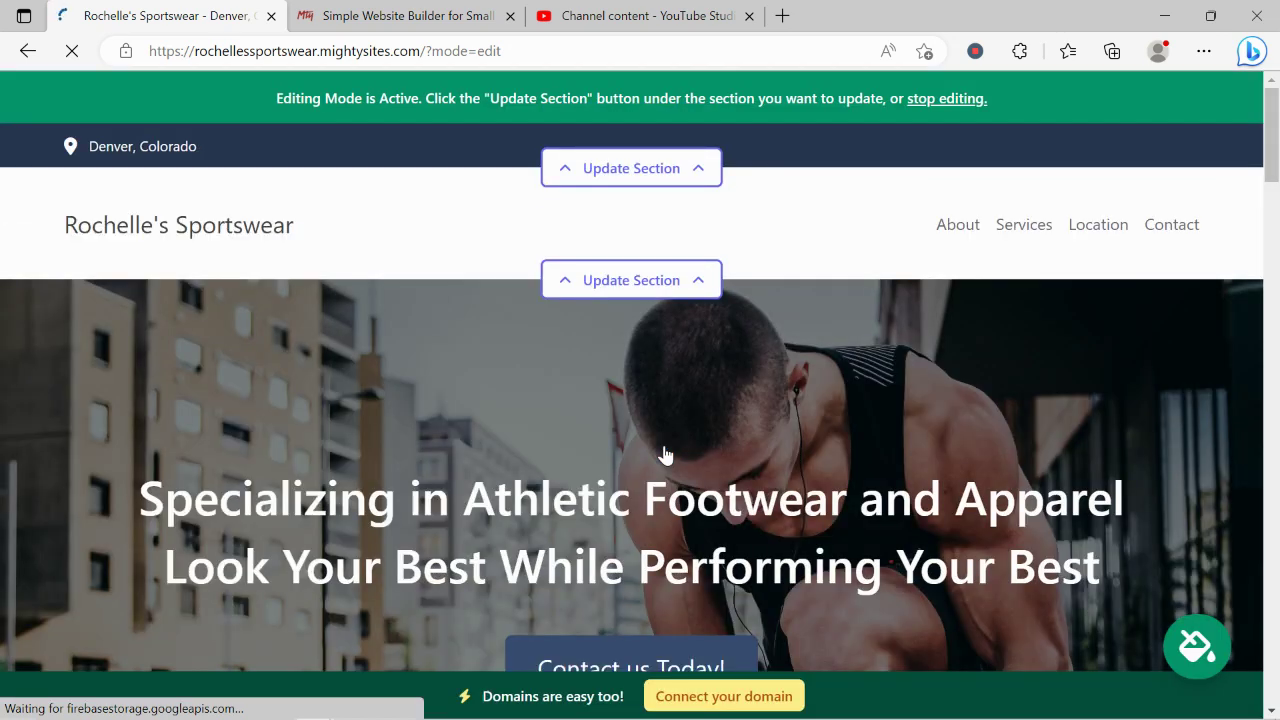
# - Scroll down through the generated site to review its About Us content
pyautogui.scroll(-2, 664, 455)
pyautogui.scroll(-1, 664, 455)
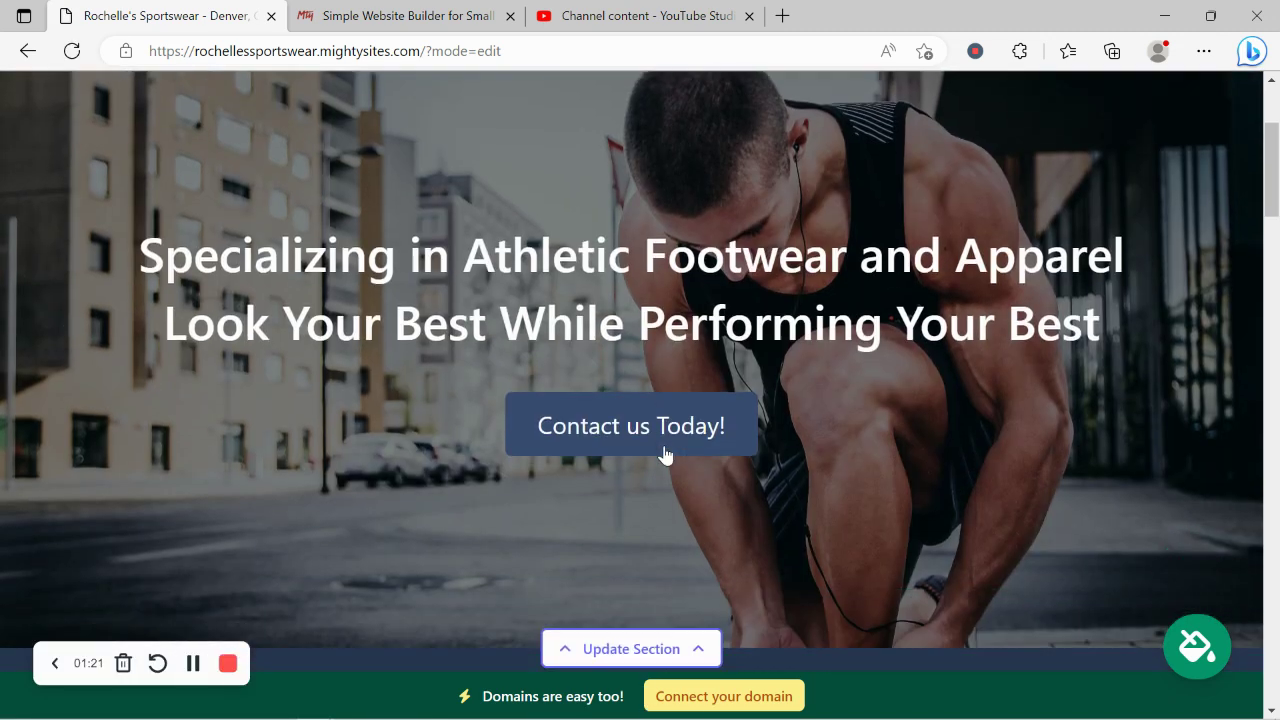
pyautogui.scroll(-1, 664, 455)
pyautogui.scroll(-1, 664, 455)
pyautogui.scroll(-2, 665, 455)
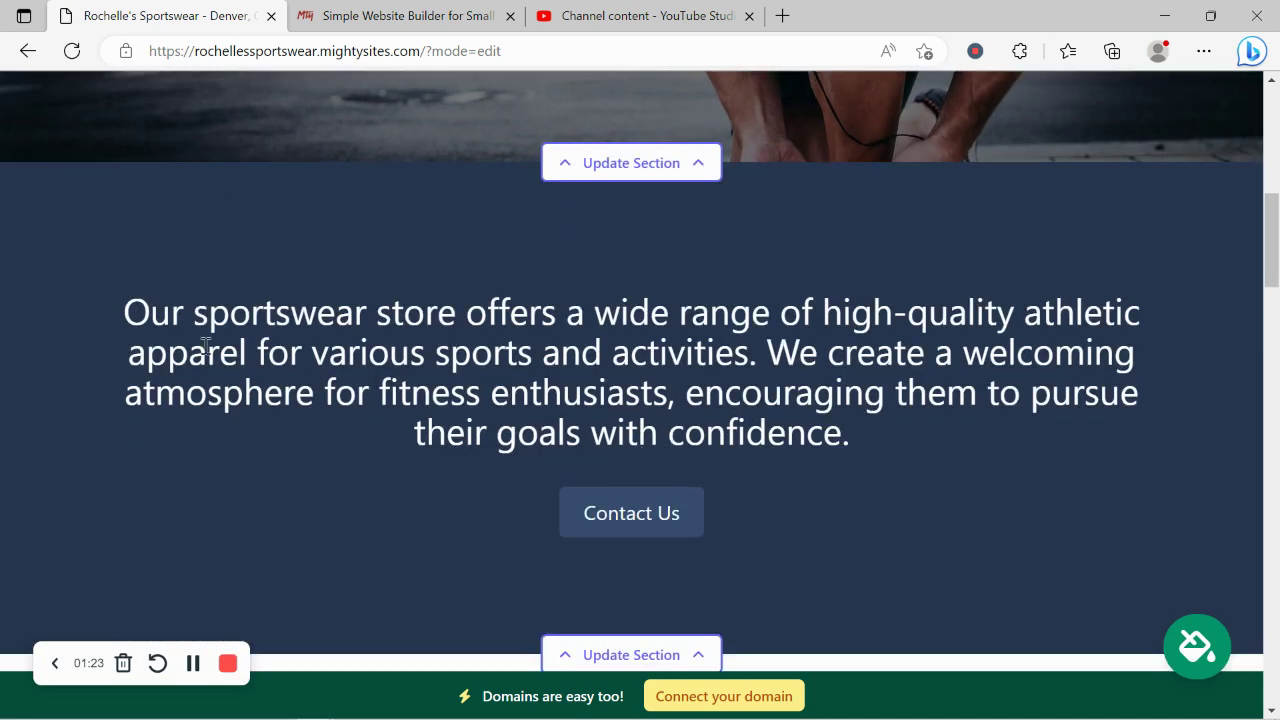
pyautogui.moveTo(100, 283); pyautogui.dragTo(905, 467)
pyautogui.click(437, 431)
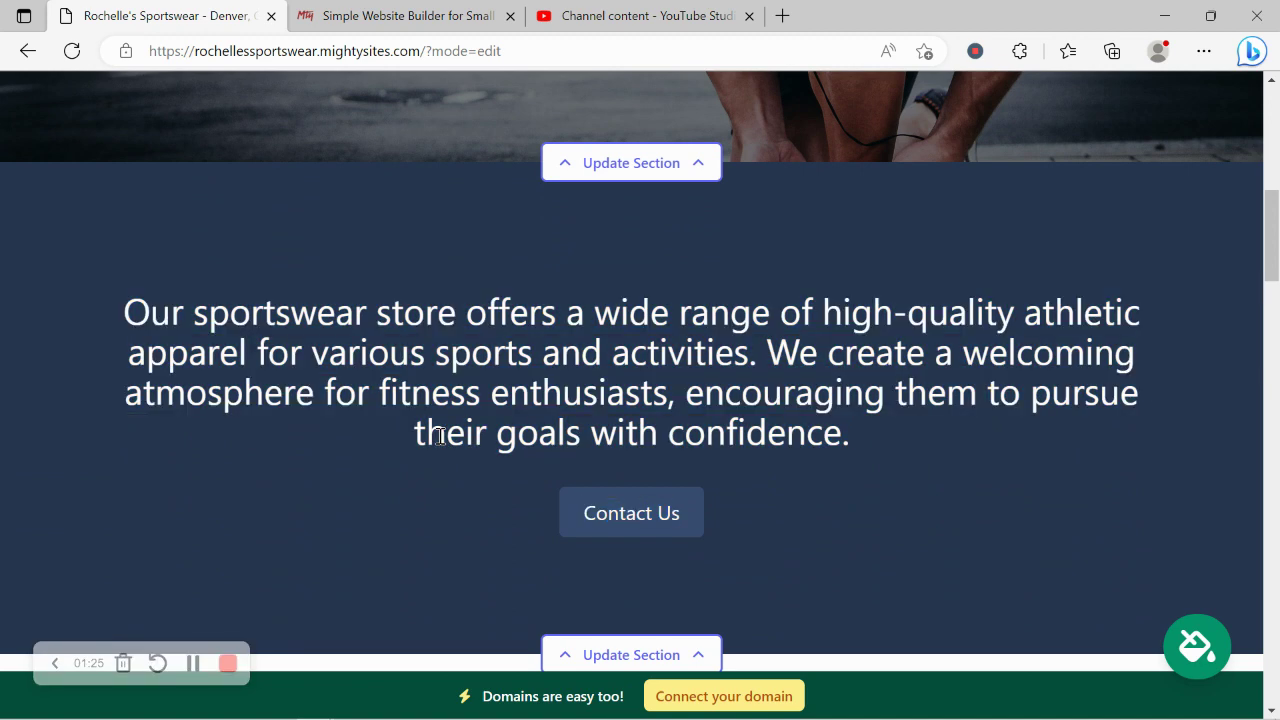
pyautogui.scroll(-2, 437, 431)
pyautogui.scroll(-1, 440, 440)
pyautogui.scroll(-1, 440, 440)
pyautogui.scroll(-1, 440, 440)
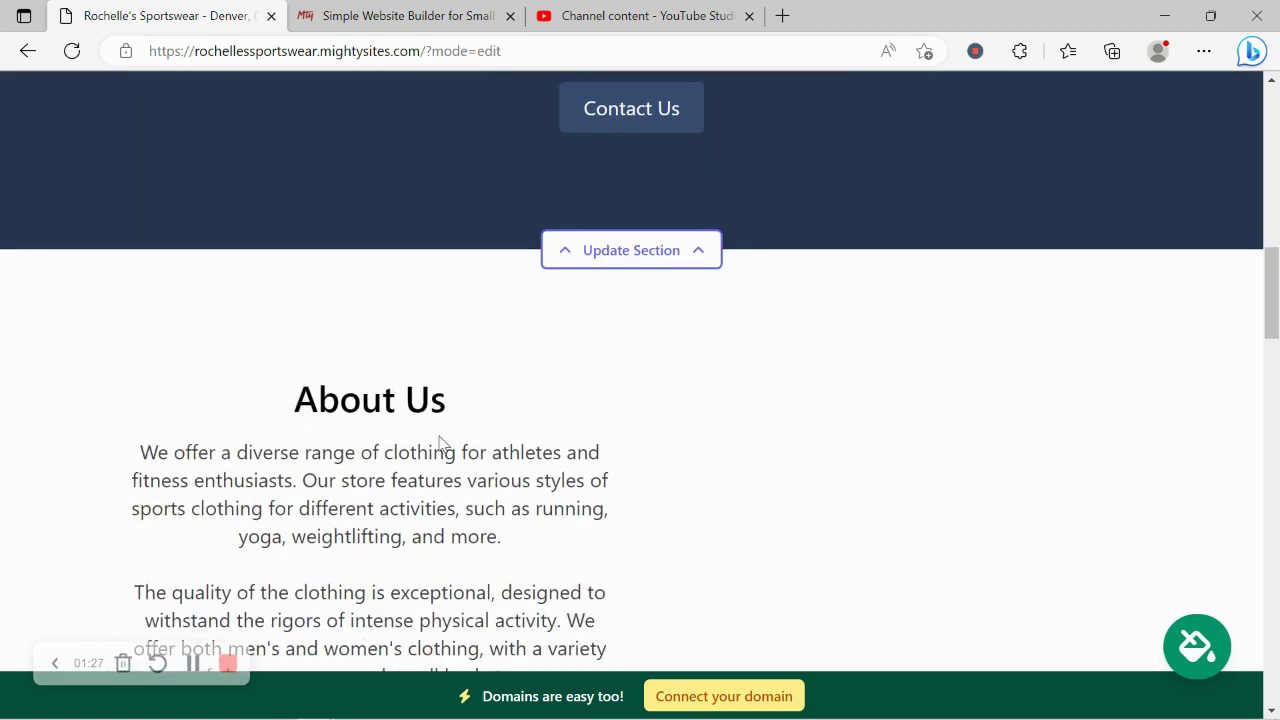
pyautogui.scroll(-1, 440, 440)
pyautogui.scroll(-1, 440, 437)
pyautogui.scroll(-1, 440, 437)
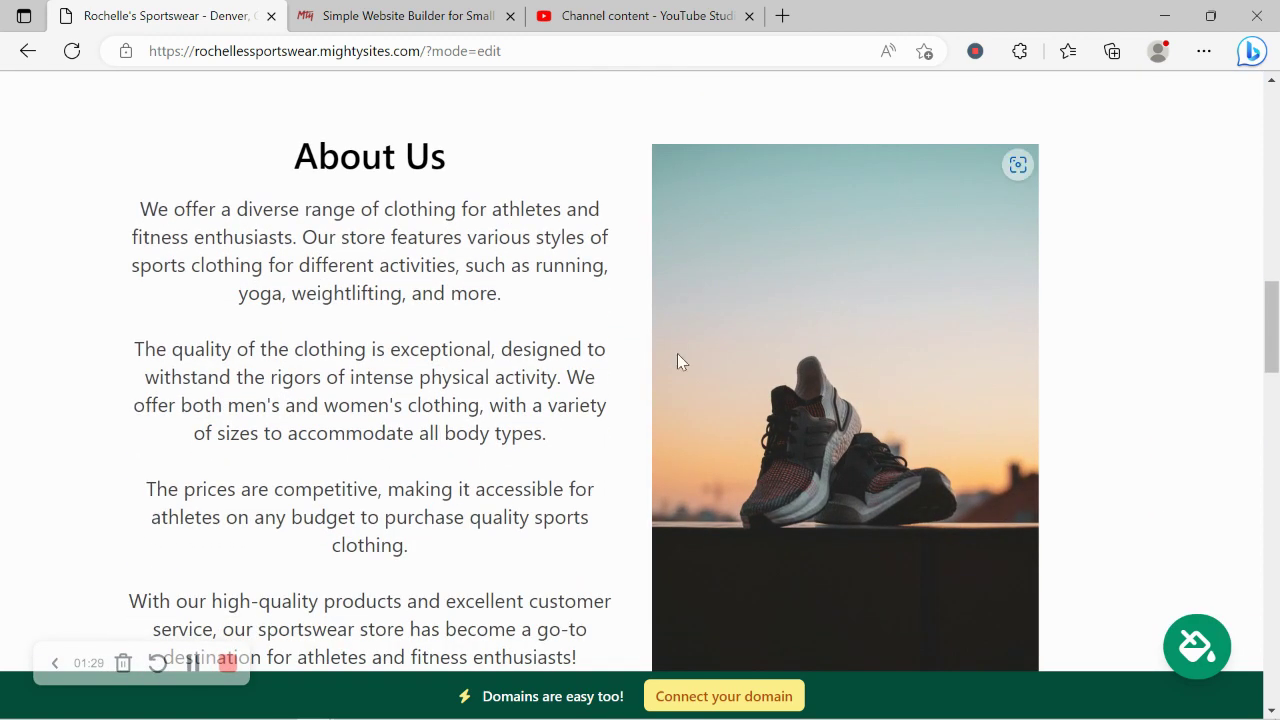
pyautogui.scroll(-1, 1237, 354)
pyautogui.scroll(-2, 1237, 354)
pyautogui.scroll(-1, 1238, 354)
pyautogui.scroll(-1, 1238, 354)
pyautogui.scroll(-2, 1238, 354)
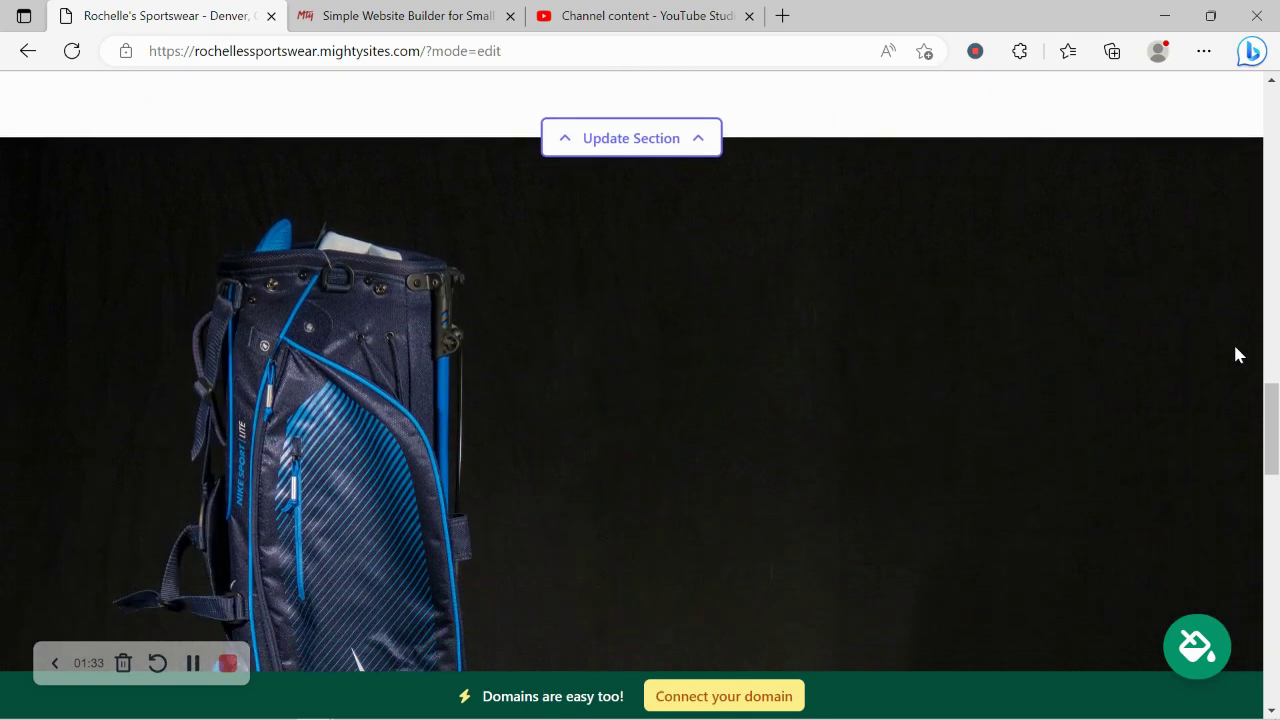
pyautogui.scroll(-1, 1238, 354)
pyautogui.scroll(-2, 1237, 354)
pyautogui.scroll(-2, 1237, 354)
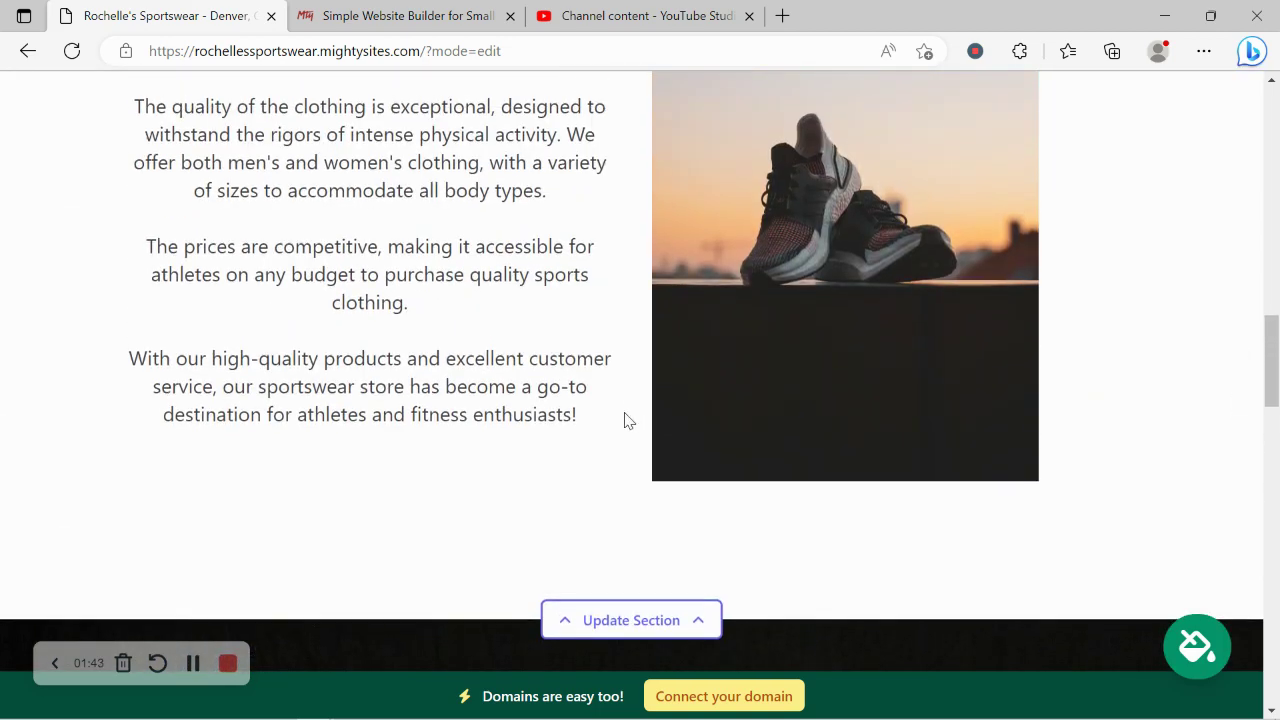
pyautogui.moveTo(624, 420); pyautogui.dragTo(135, 100)
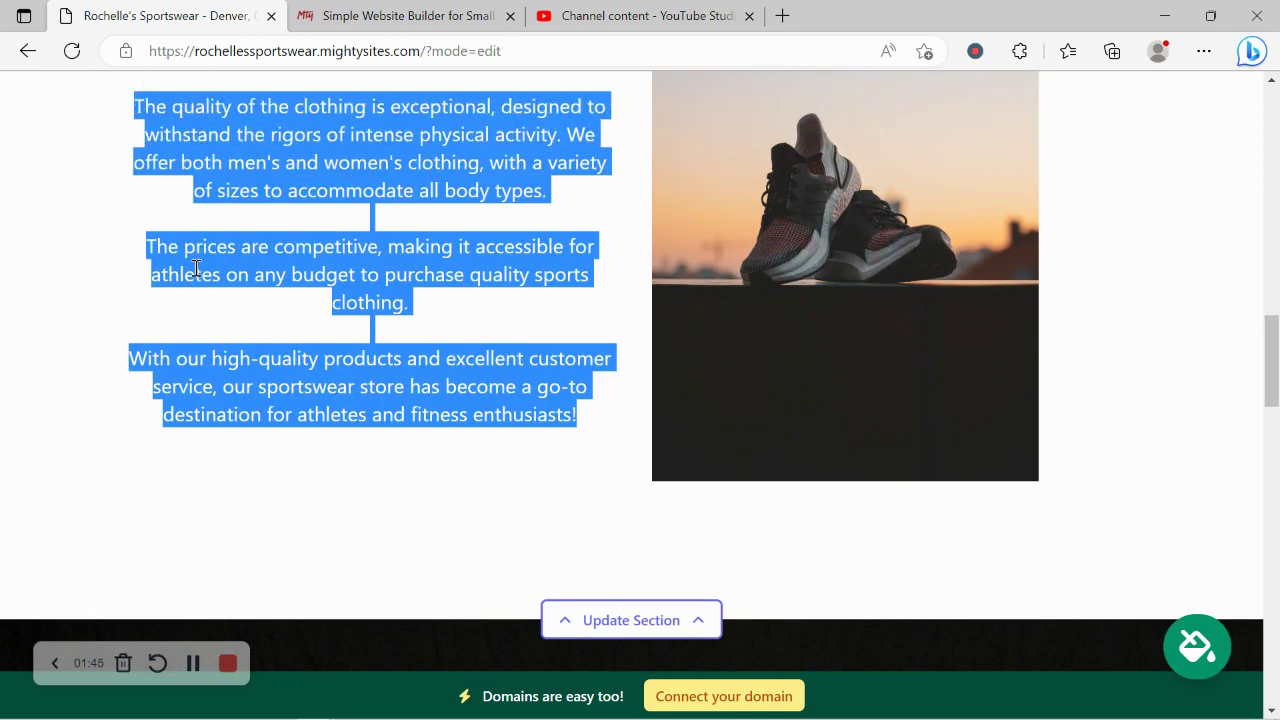
pyautogui.click(196, 268)
# - Scroll back up to the Rochelle's Sportswear header at the top of the page
pyautogui.scroll(2, 196, 268)
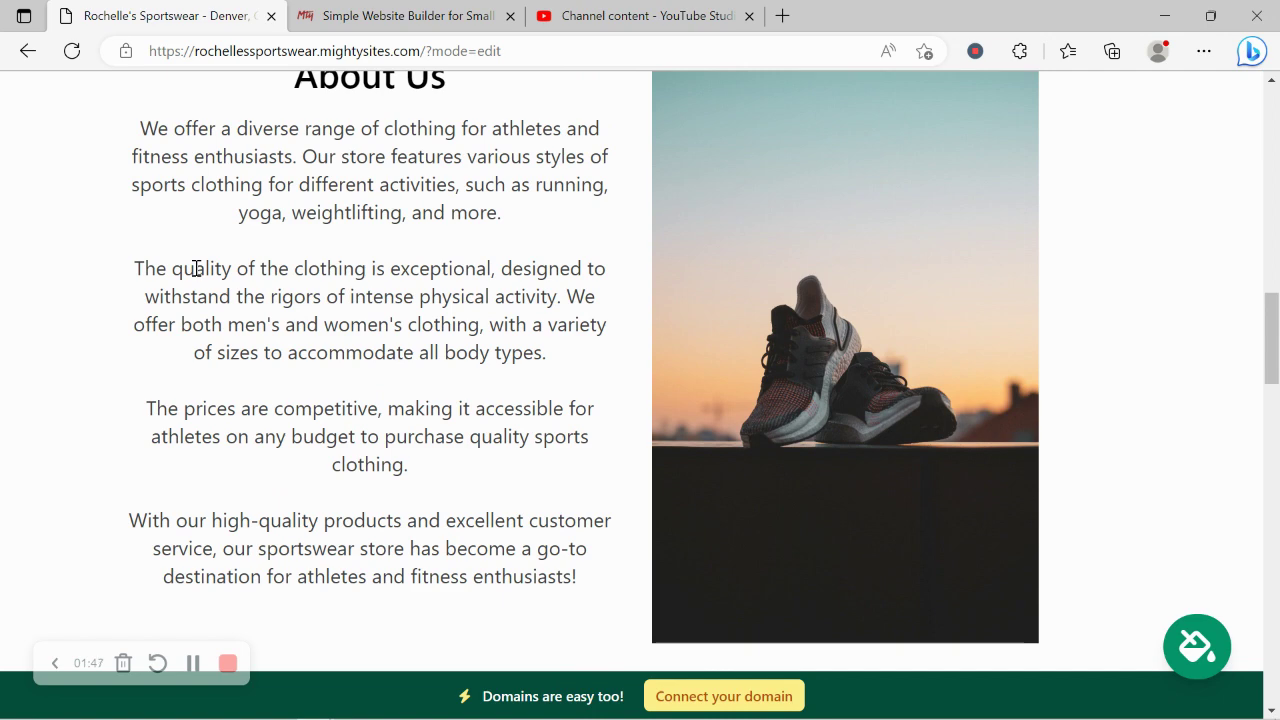
pyautogui.scroll(2, 196, 268)
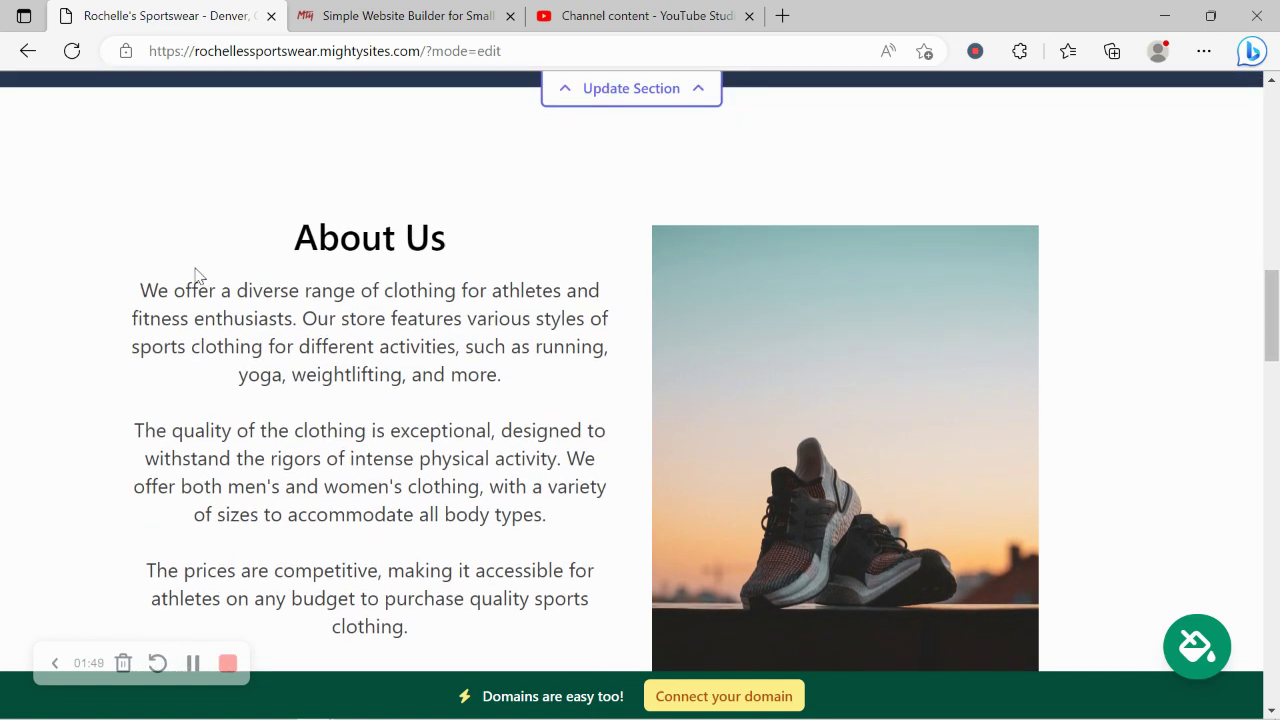
pyautogui.scroll(1, 197, 275)
pyautogui.scroll(1, 197, 275)
pyautogui.scroll(1, 197, 275)
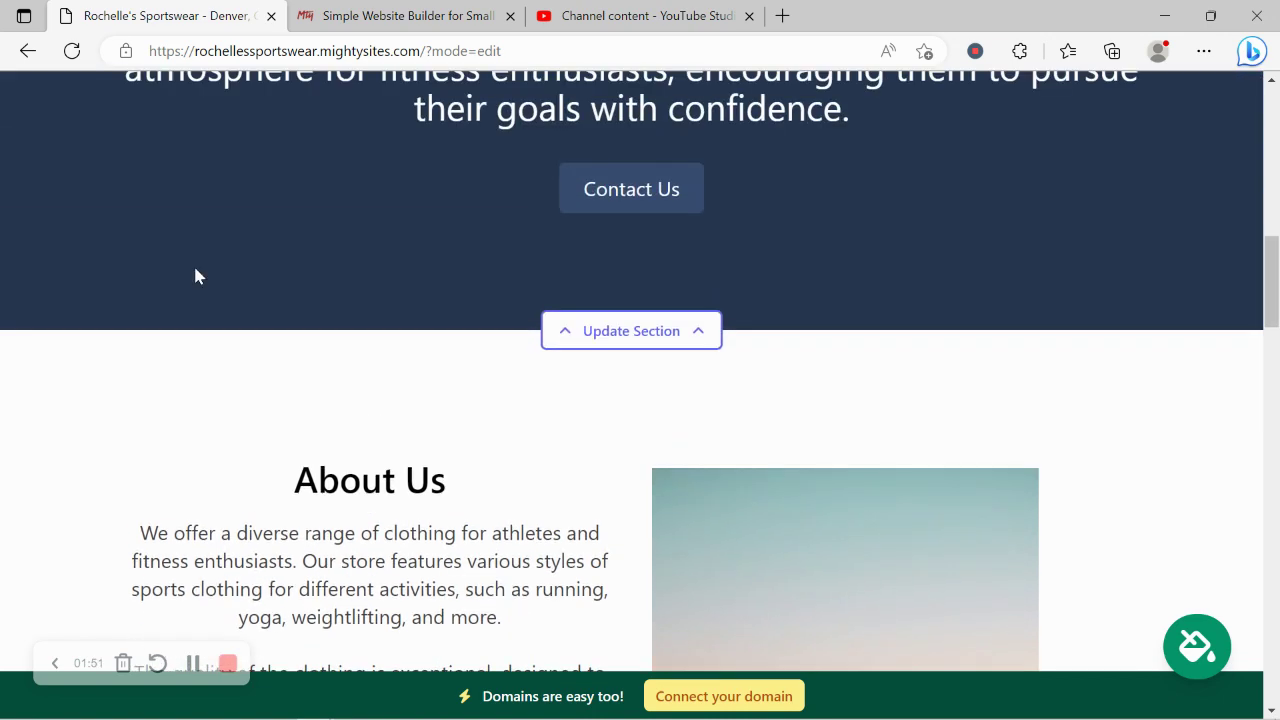
pyautogui.scroll(1, 196, 276)
pyautogui.scroll(1, 196, 276)
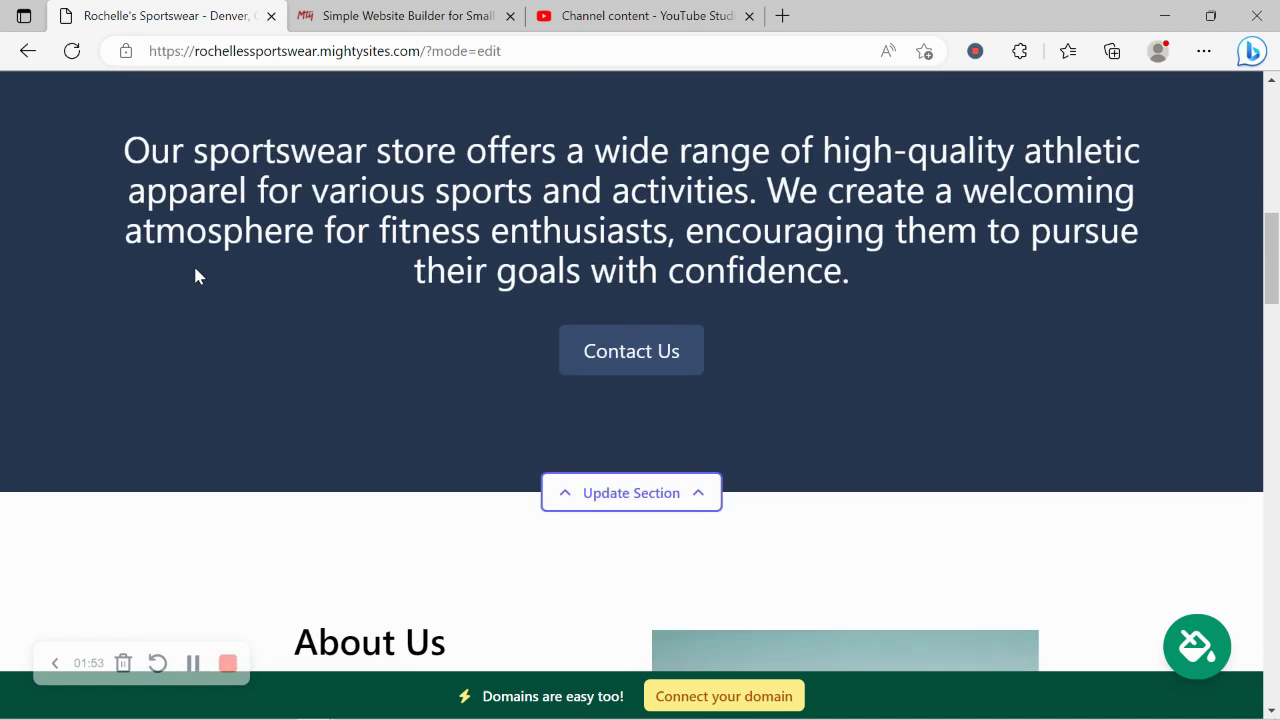
pyautogui.scroll(2, 196, 276)
pyautogui.scroll(1, 196, 276)
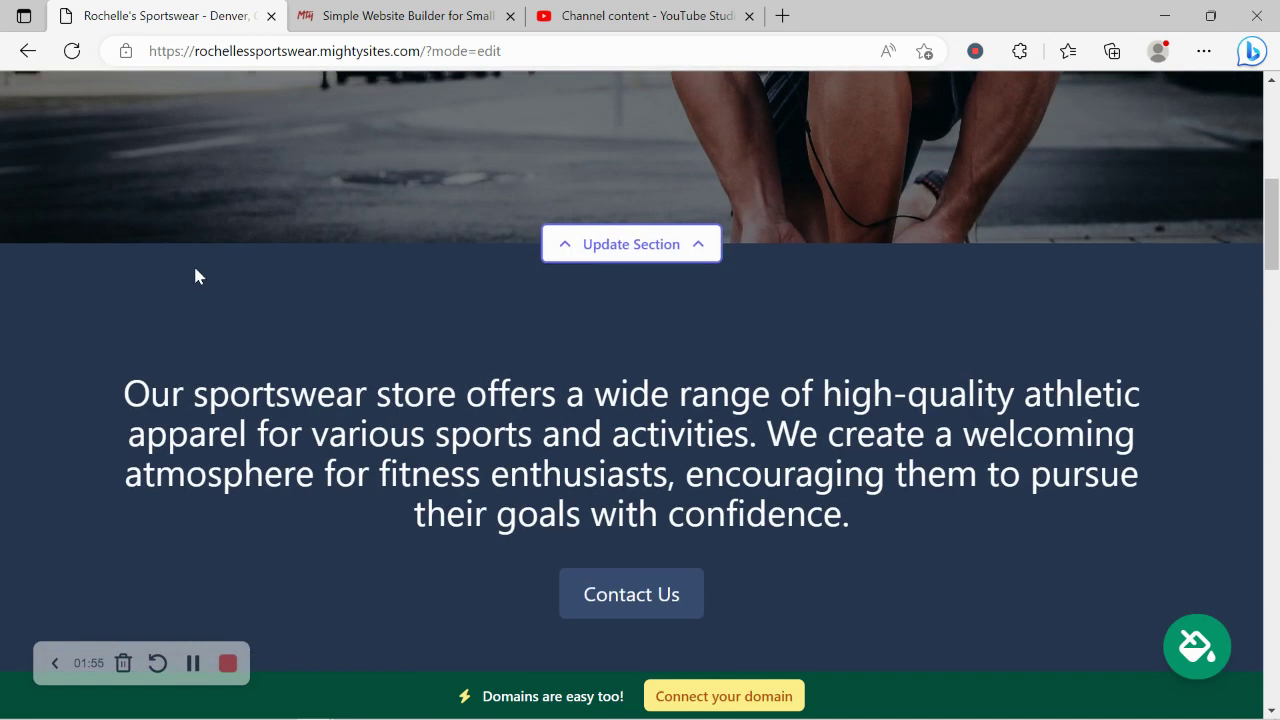
pyautogui.scroll(1, 196, 276)
pyautogui.scroll(2, 196, 276)
pyautogui.scroll(2, 196, 276)
pyautogui.scroll(2, 196, 276)
pyautogui.scroll(1, 196, 276)
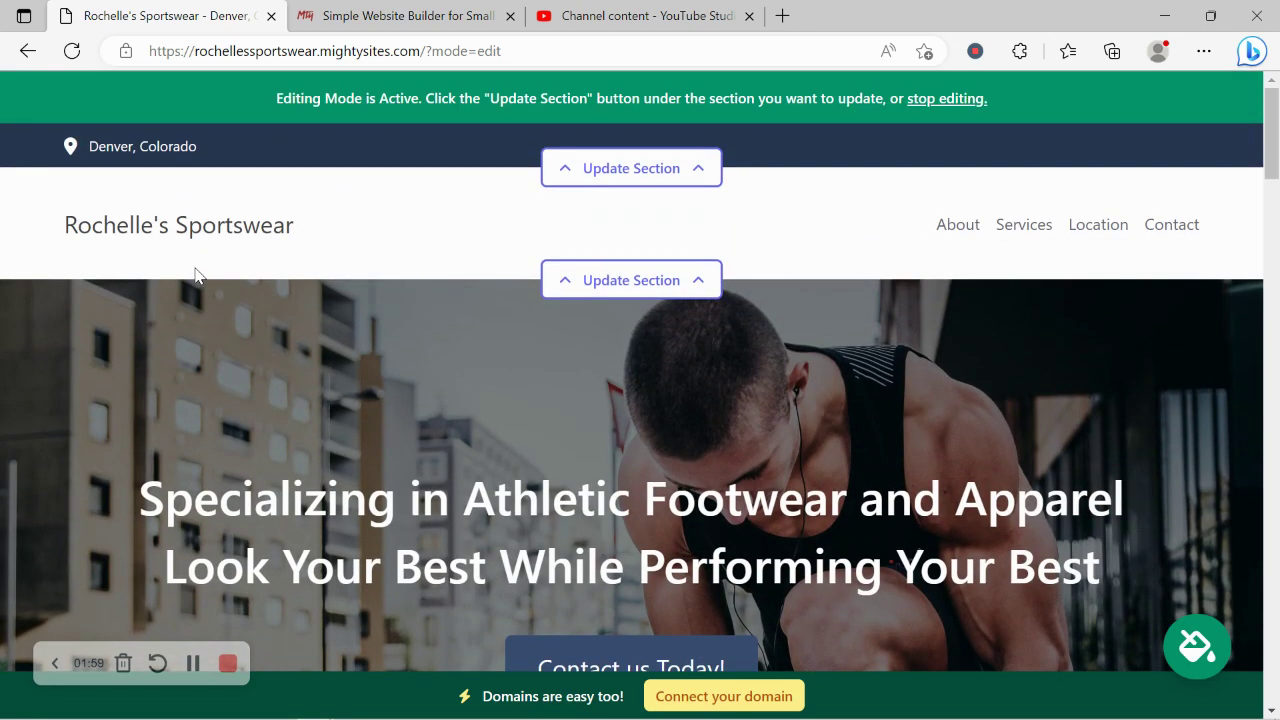
# - Enter the store's organization email, show it on the site, and add the store's phone number
pyautogui.click(640, 174)
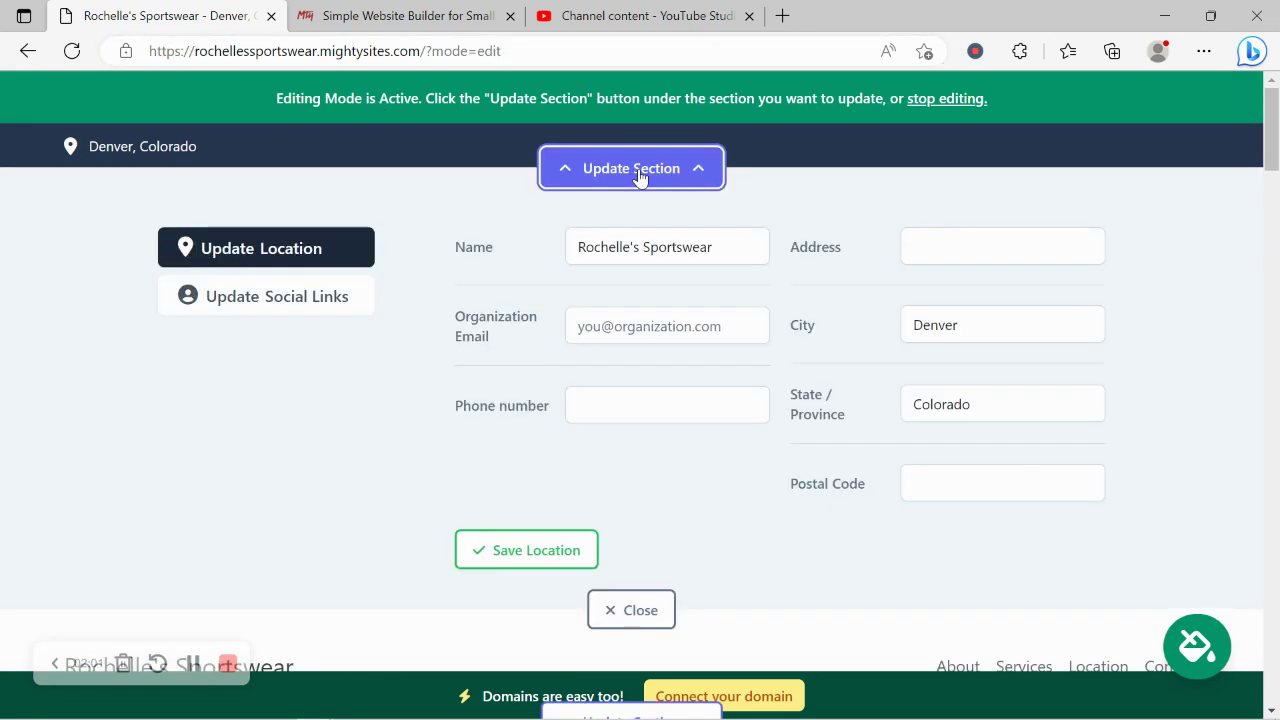
pyautogui.click(688, 323)
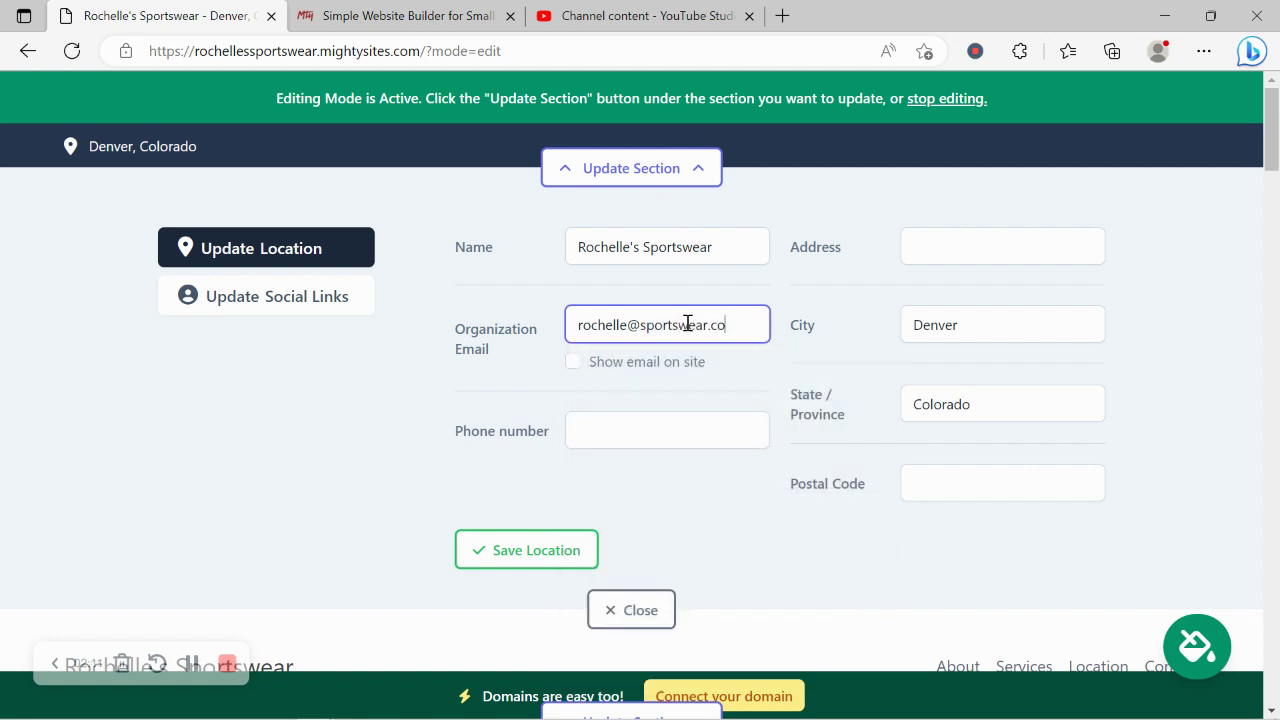
pyautogui.click(573, 362)
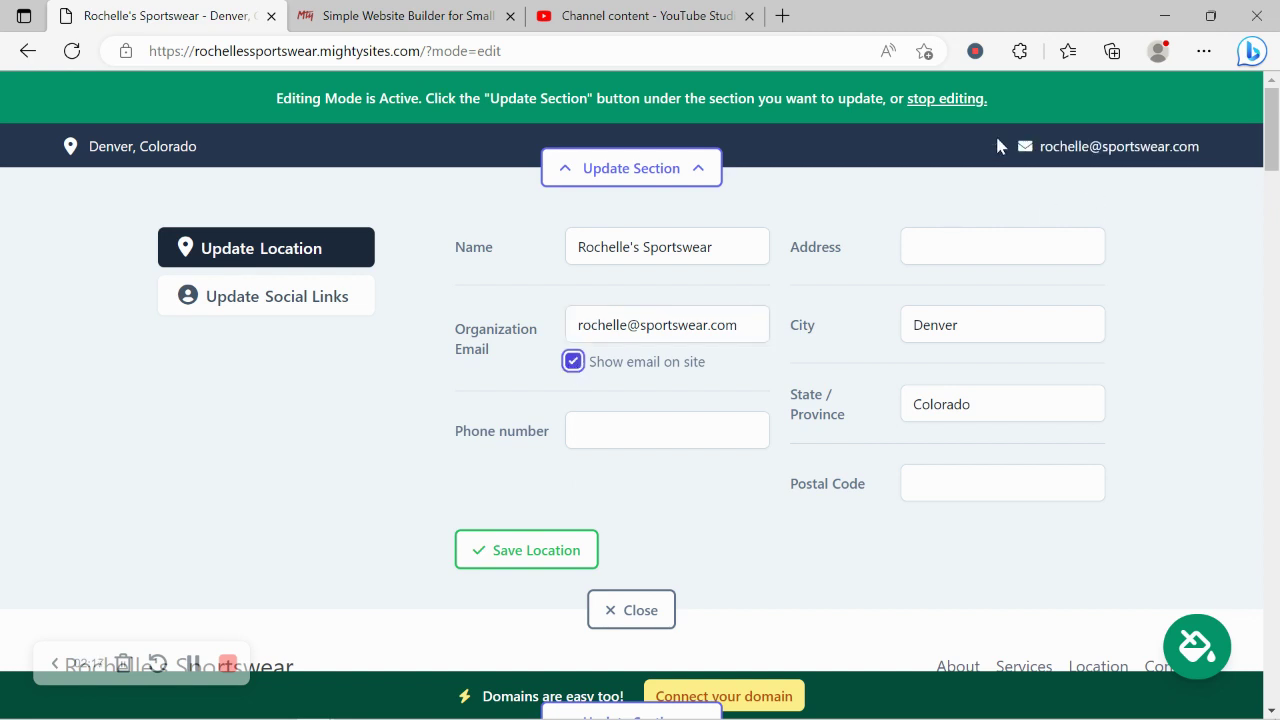
pyautogui.click(630, 437)
pyautogui.write('568-9080')
# - Enter the store's street address and postal code, then save the location
pyautogui.click(980, 245)
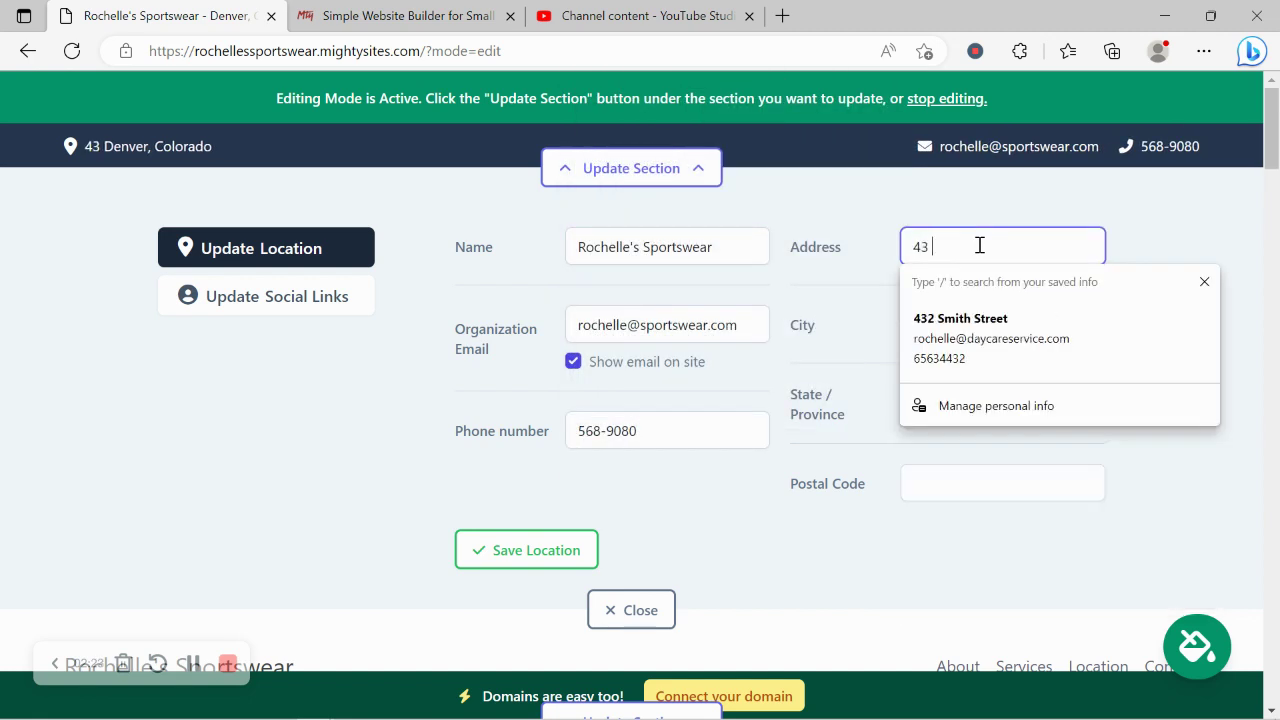
pyautogui.press('capslock')
pyautogui.press('capslock')
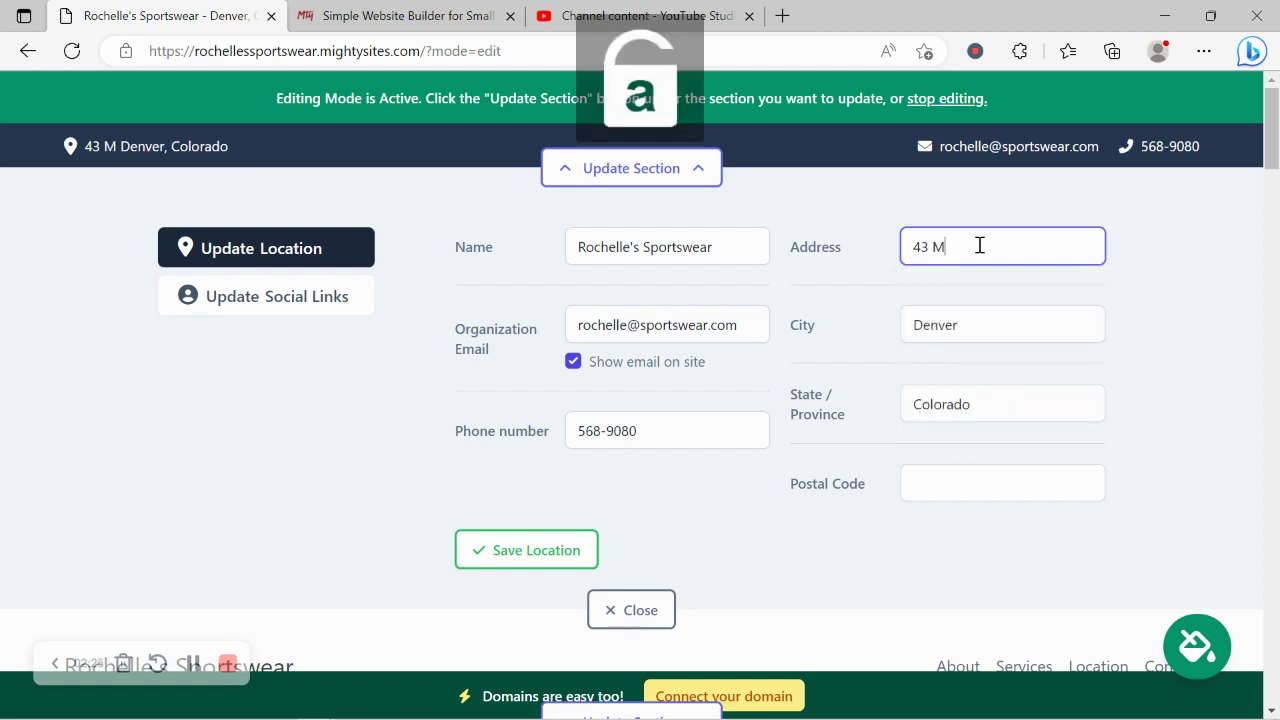
pyautogui.press('capslock')
pyautogui.press('capslock')
pyautogui.click(987, 479)
pyautogui.write('490')
pyautogui.press('BackSpace')
pyautogui.press('BackSpace')
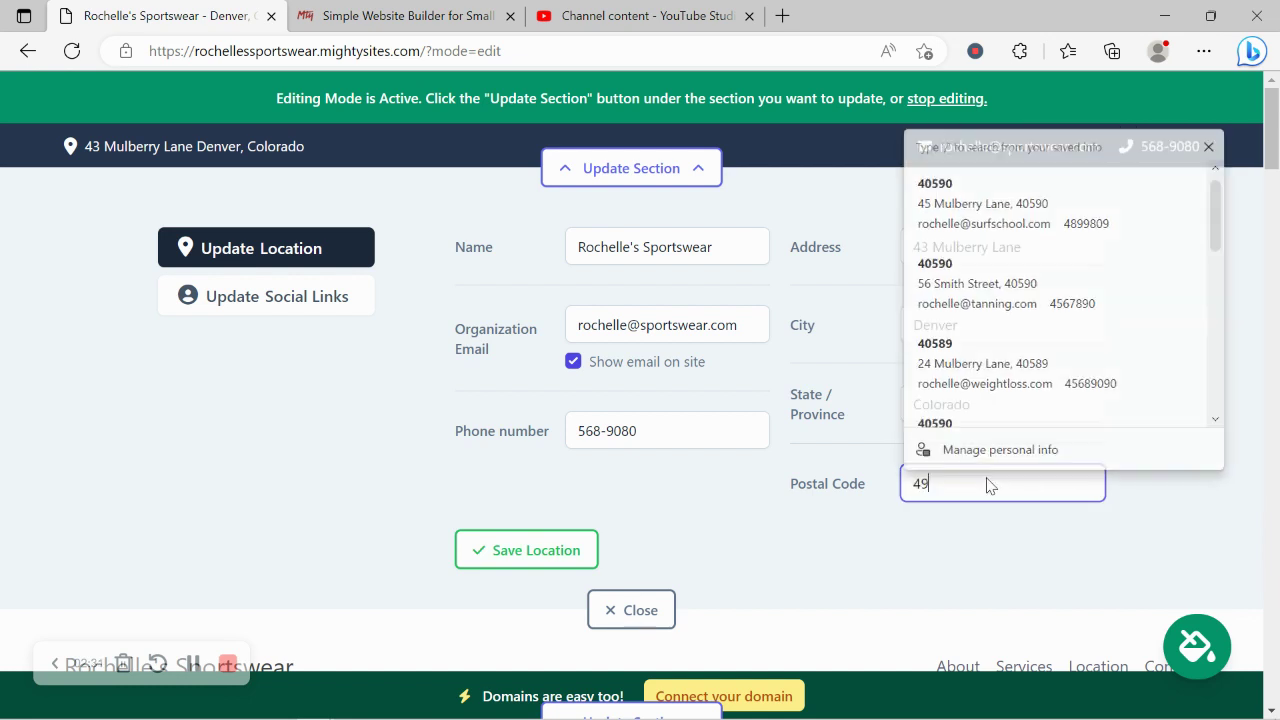
pyautogui.write('890')
pyautogui.click(545, 560)
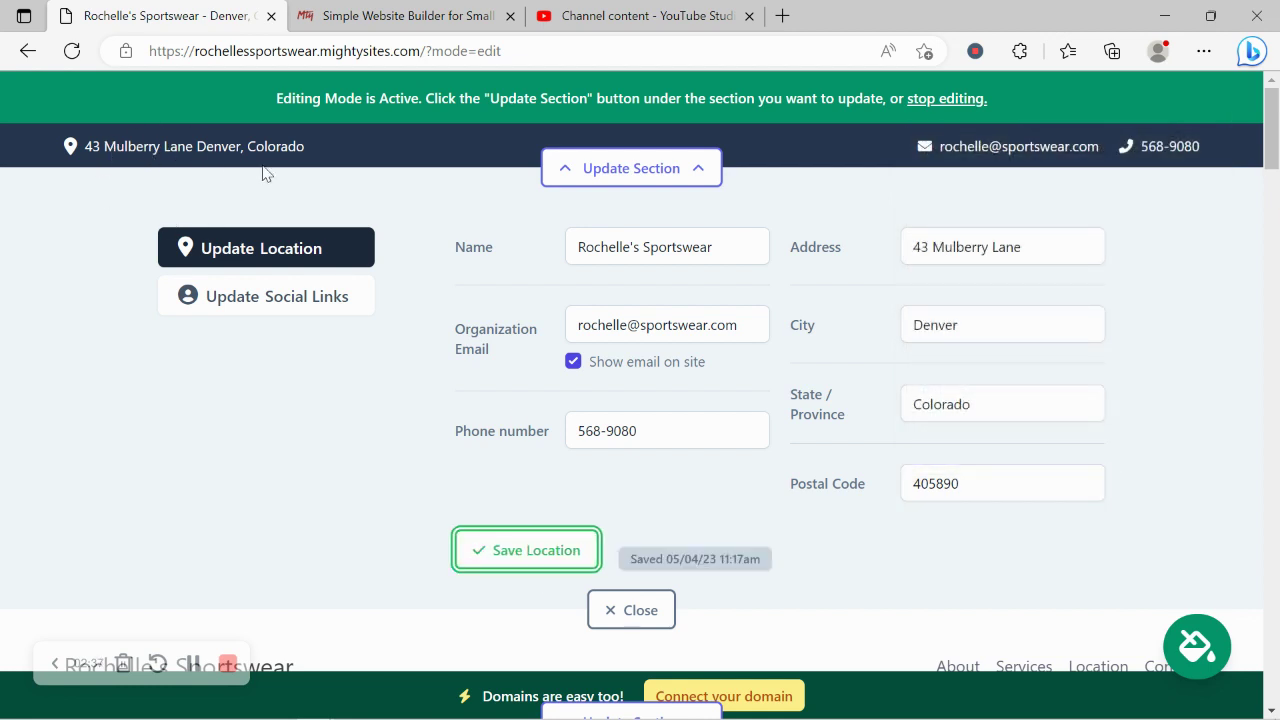
# - Enter the store's Instagram handle under Social Links and save them
pyautogui.click(313, 295)
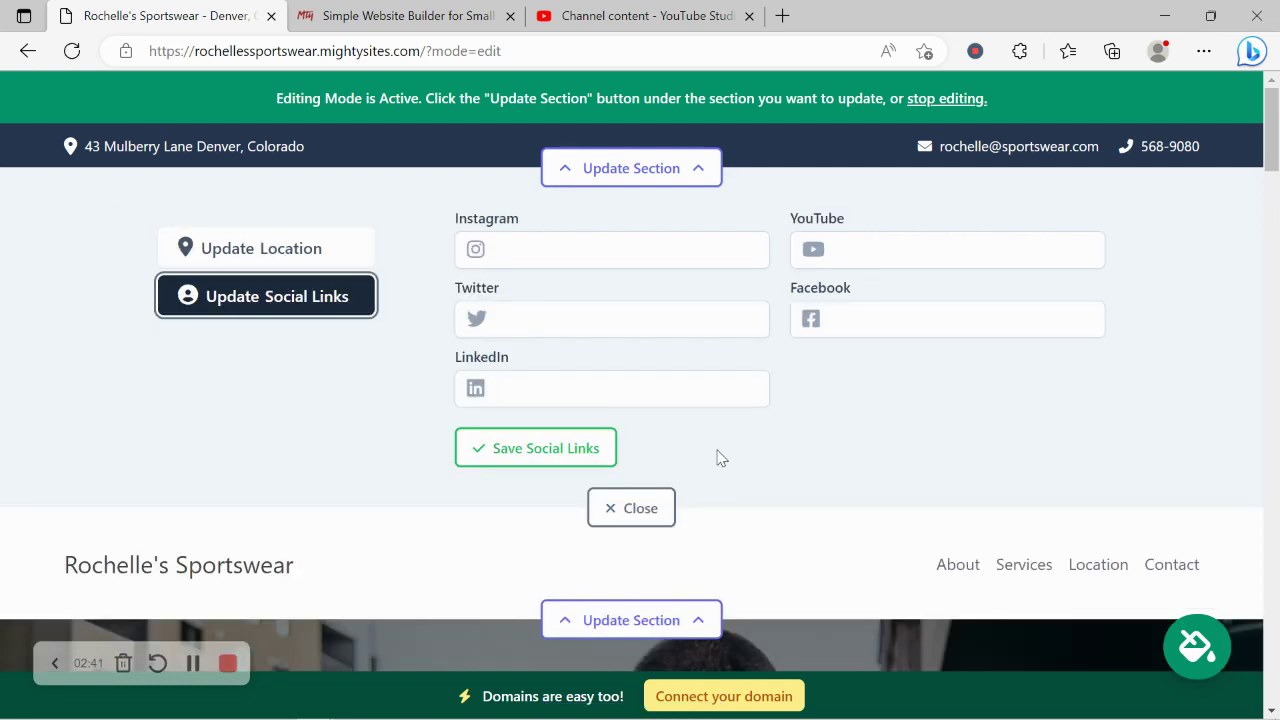
pyautogui.click(587, 237)
pyautogui.write('migh')
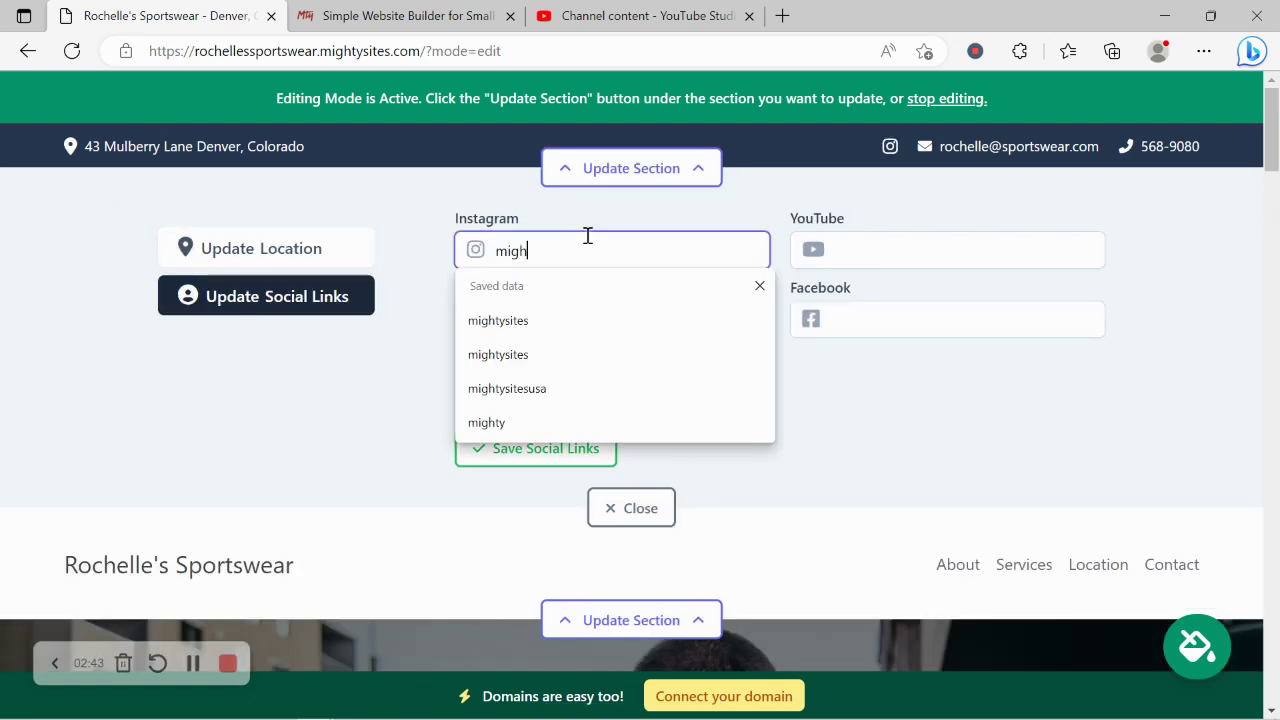
pyautogui.write('tysites')
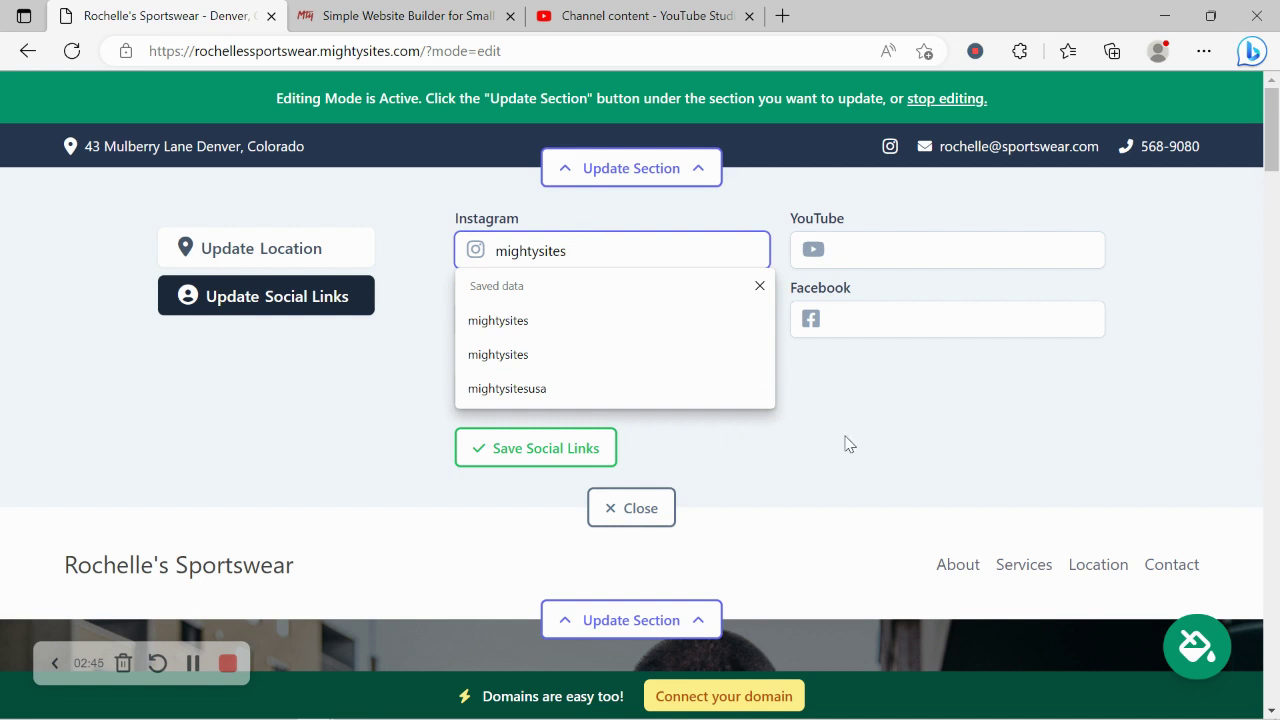
pyautogui.click(849, 444)
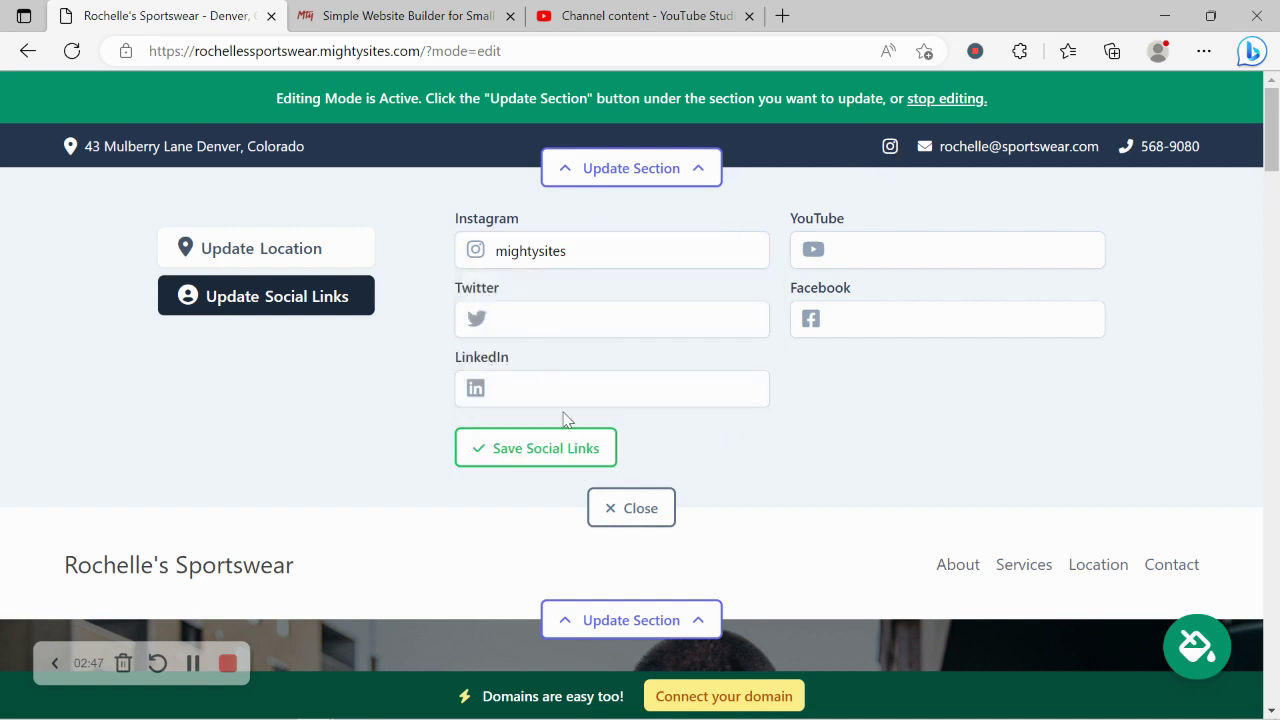
pyautogui.click(574, 446)
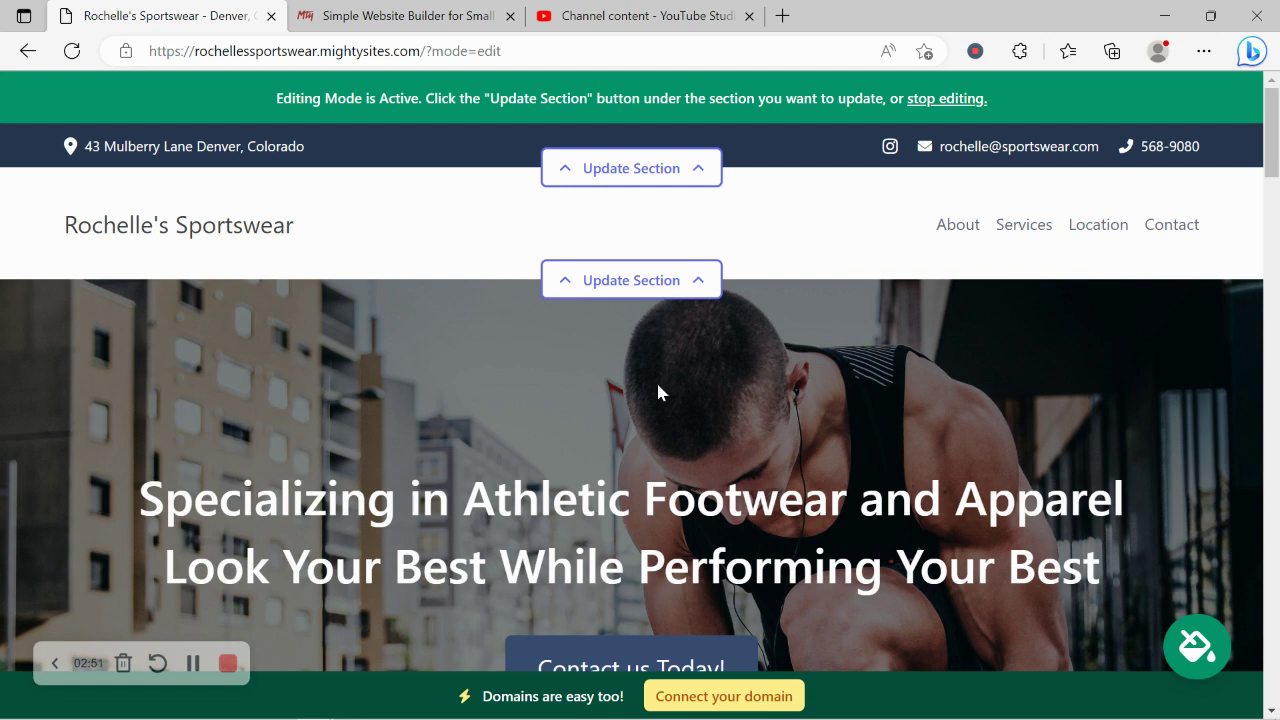
# - Upload the Mighty Sites logo file as the header logo and save it
pyautogui.click(669, 284)
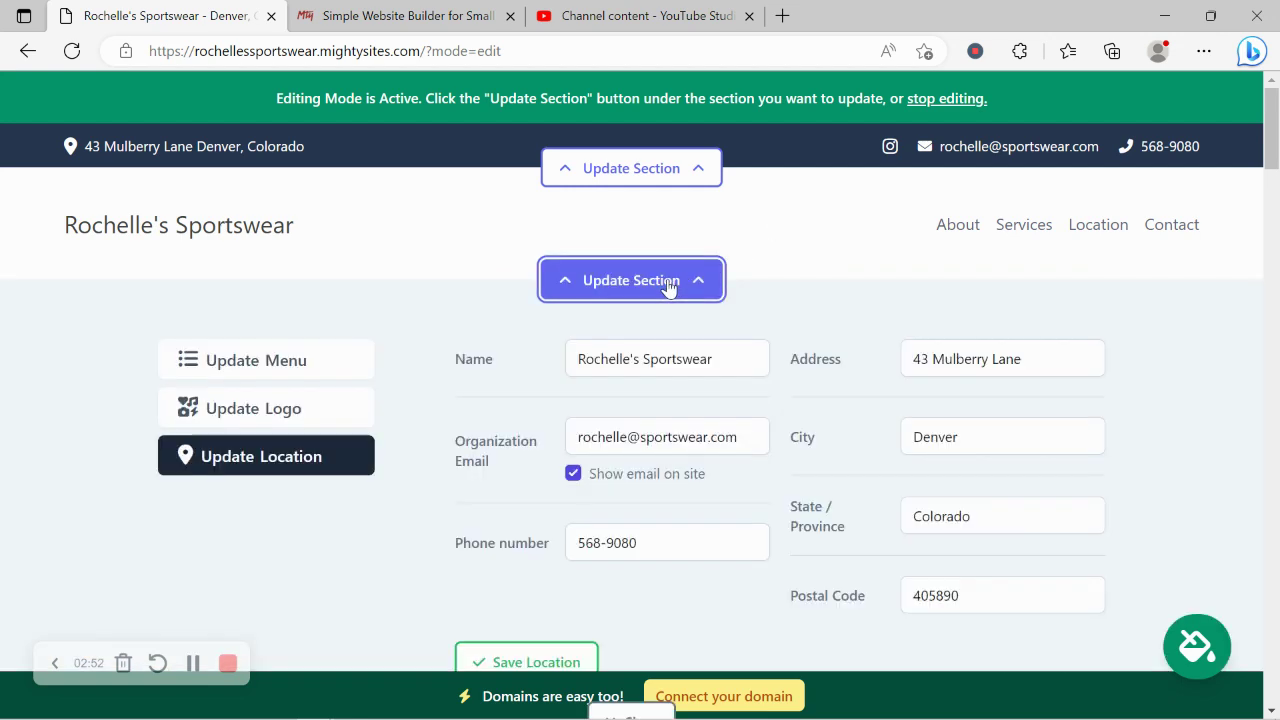
pyautogui.click(325, 420)
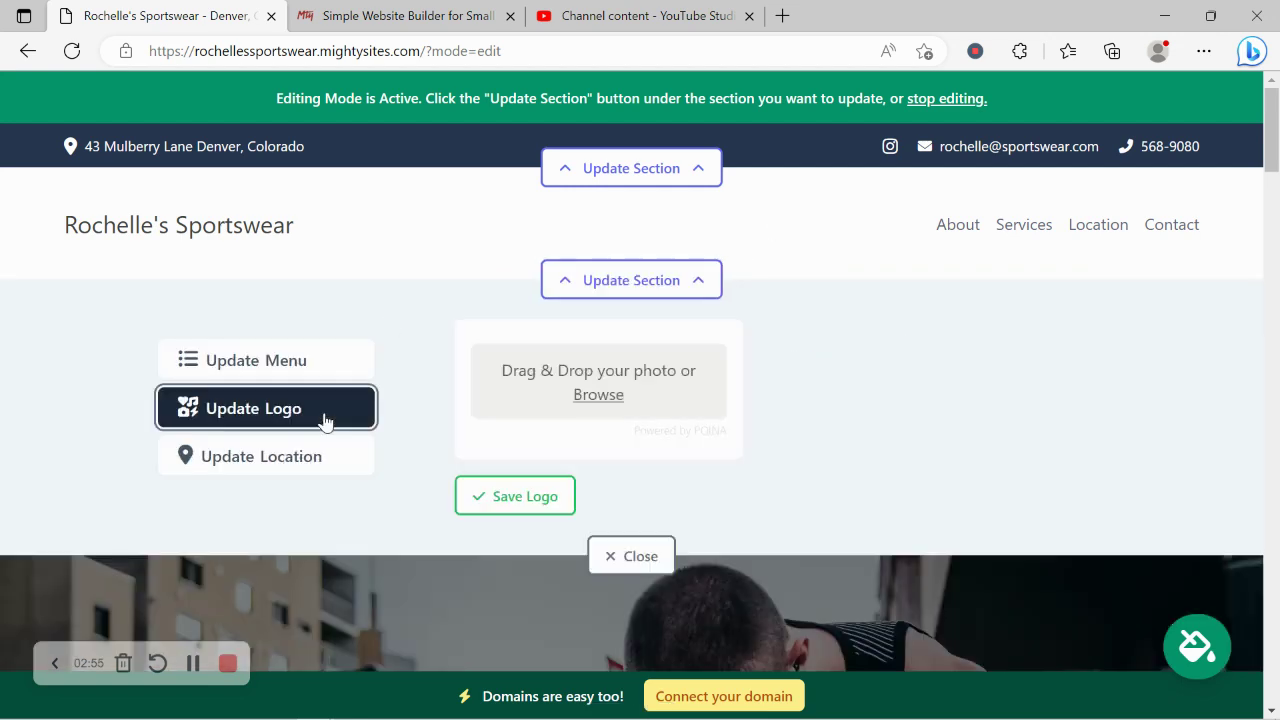
pyautogui.click(625, 393)
pyautogui.doubleClick(577, 178)
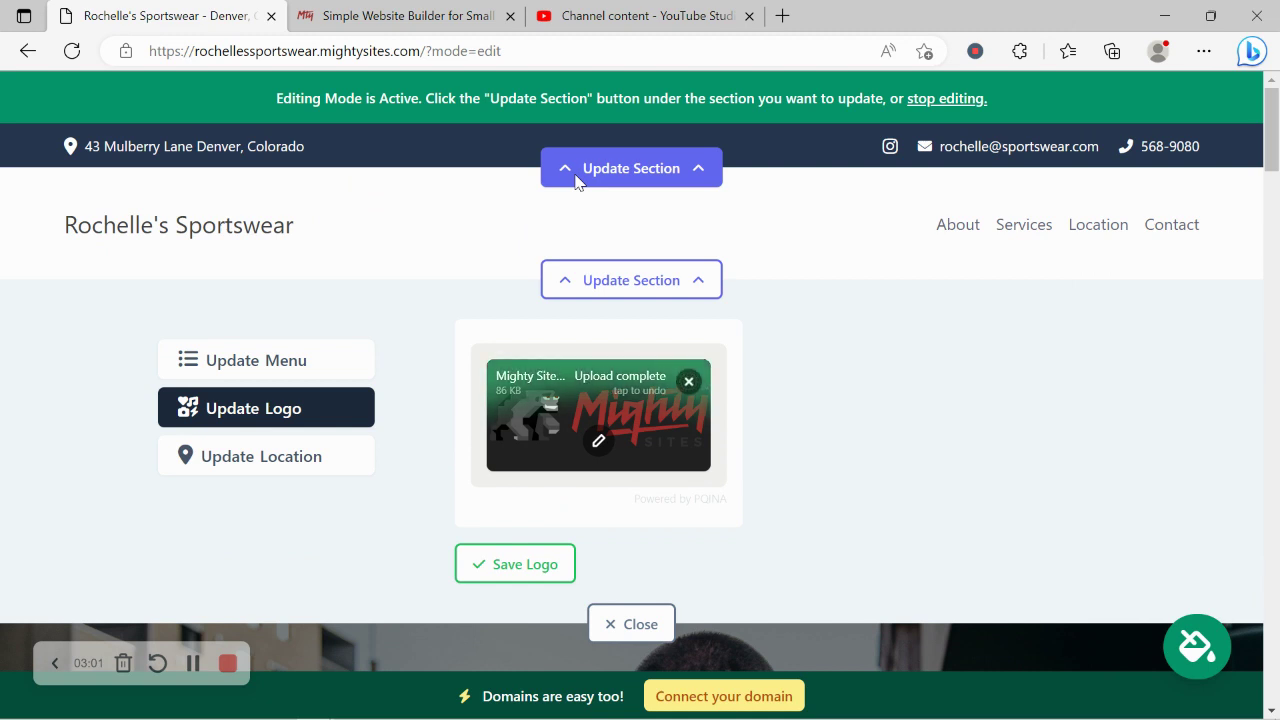
pyautogui.click(515, 576)
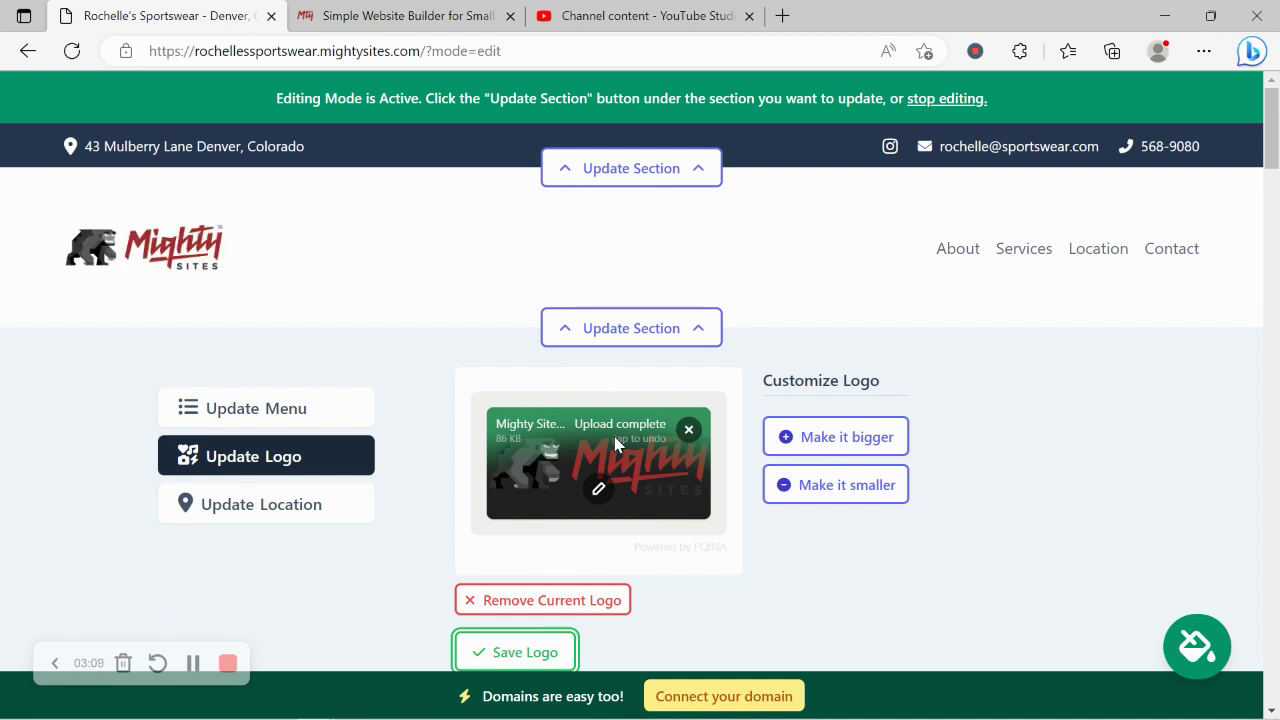
pyautogui.scroll(-2, 614, 436)
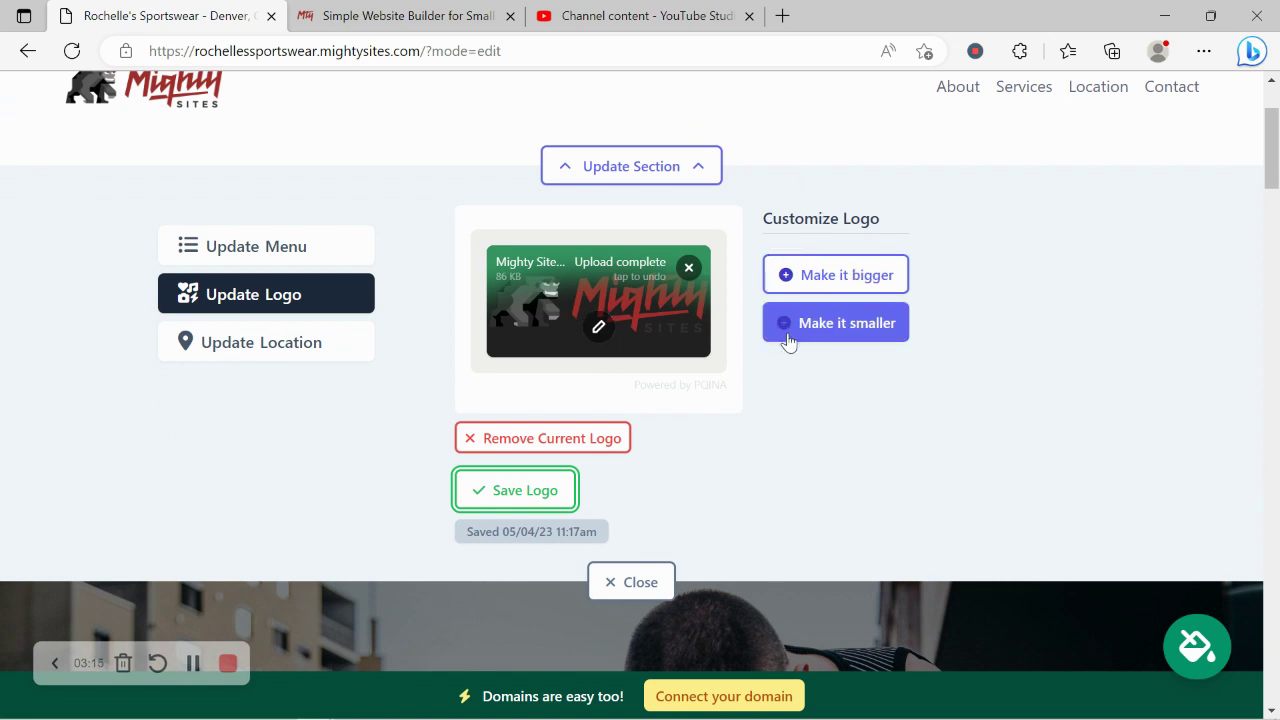
# - Pick and save the dark and white colour theme for the whole site
pyautogui.click(612, 582)
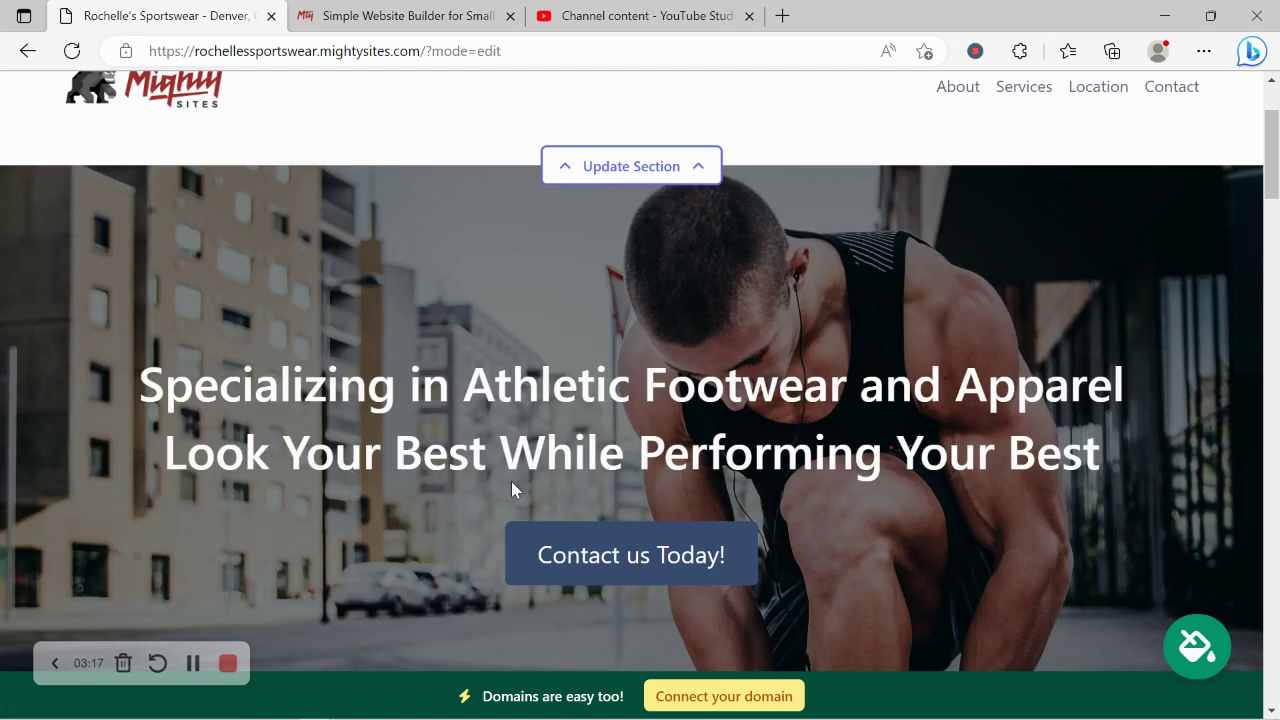
pyautogui.scroll(-3, 511, 481)
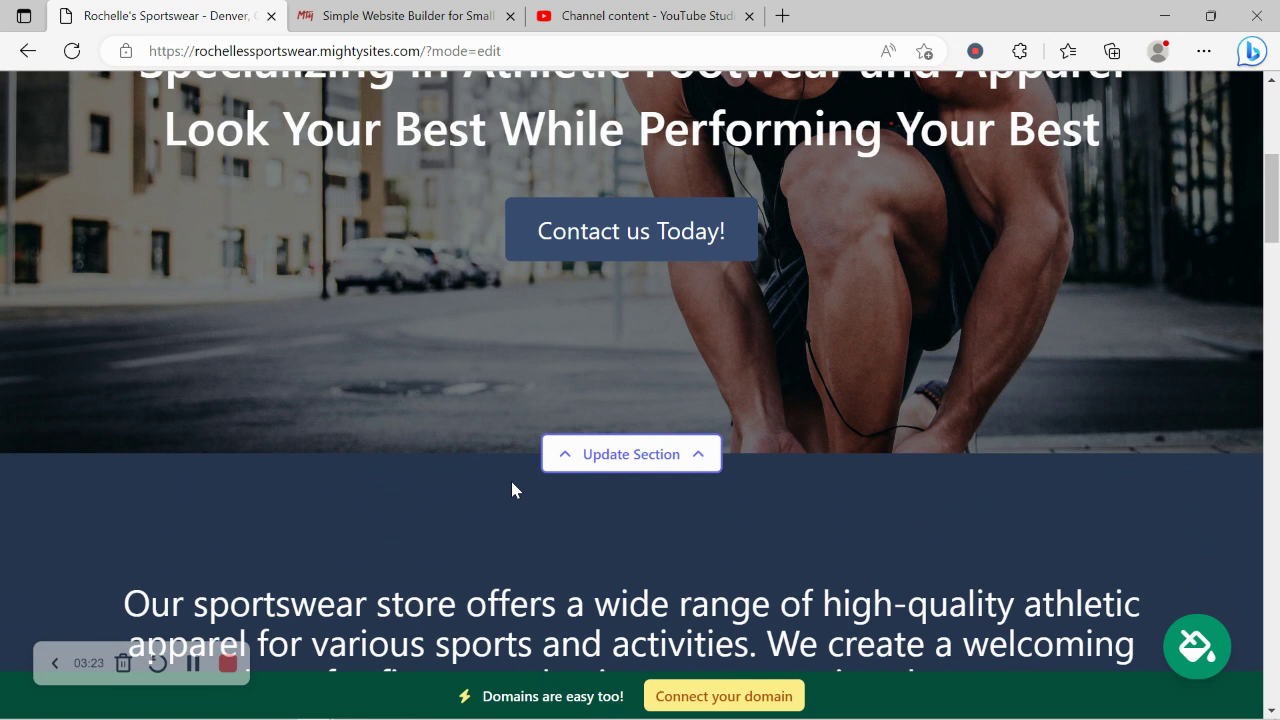
pyautogui.click(1197, 650)
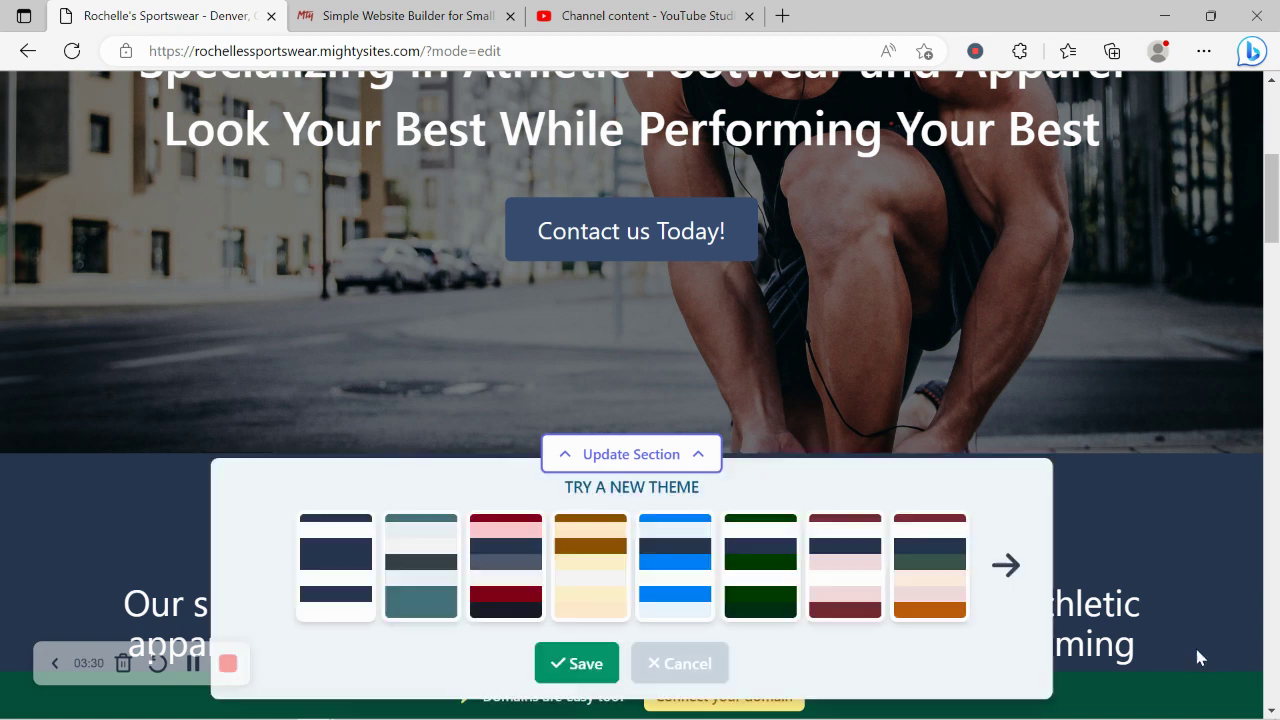
pyautogui.click(1006, 566)
pyautogui.click(1006, 566)
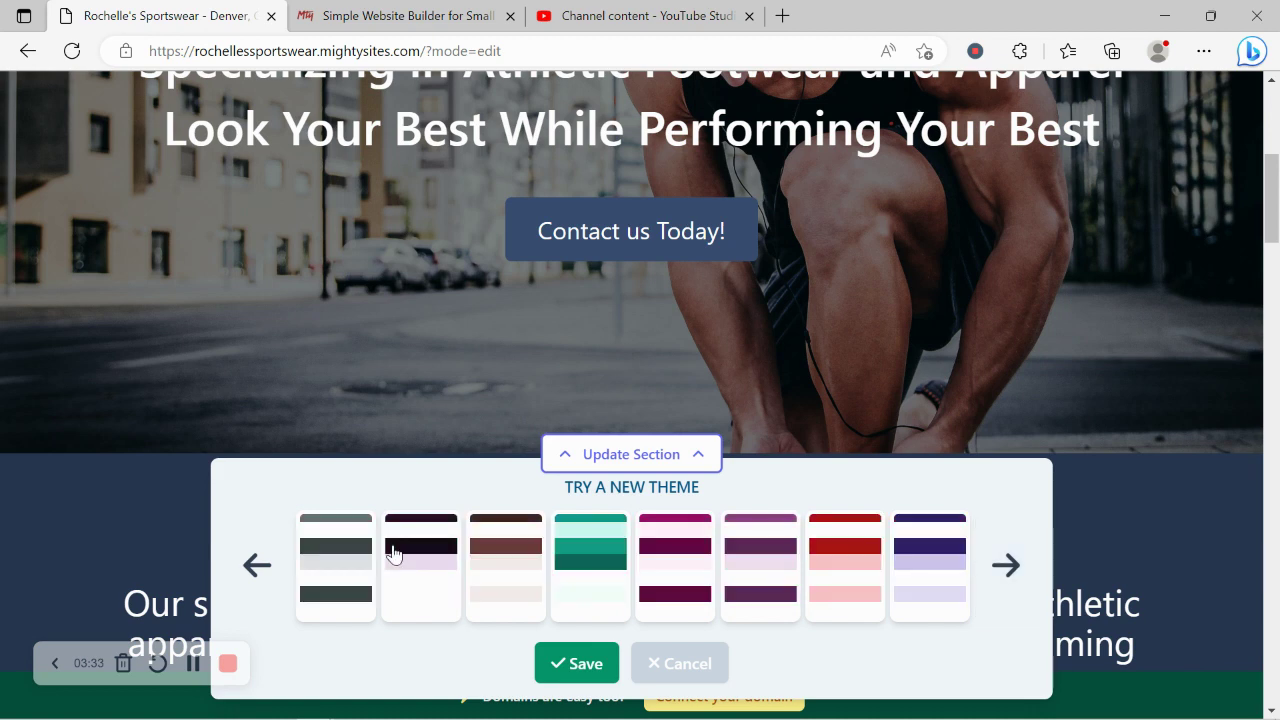
pyautogui.click(586, 572)
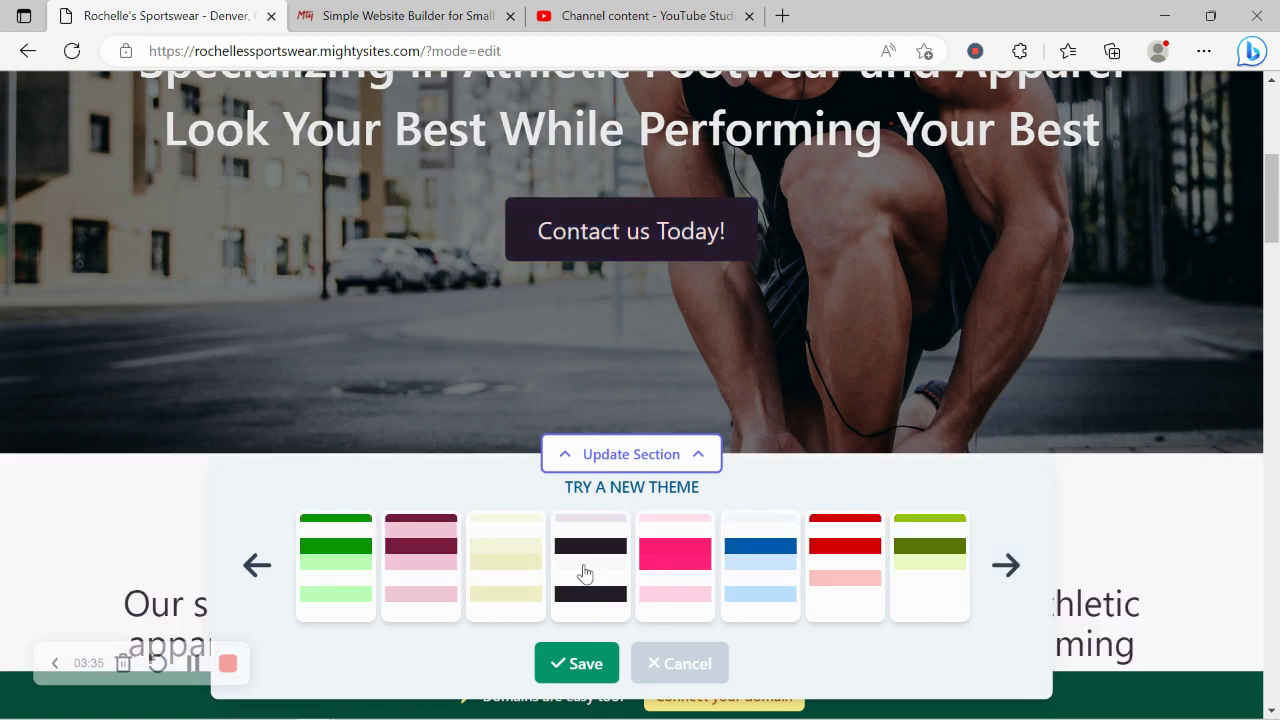
pyautogui.click(568, 662)
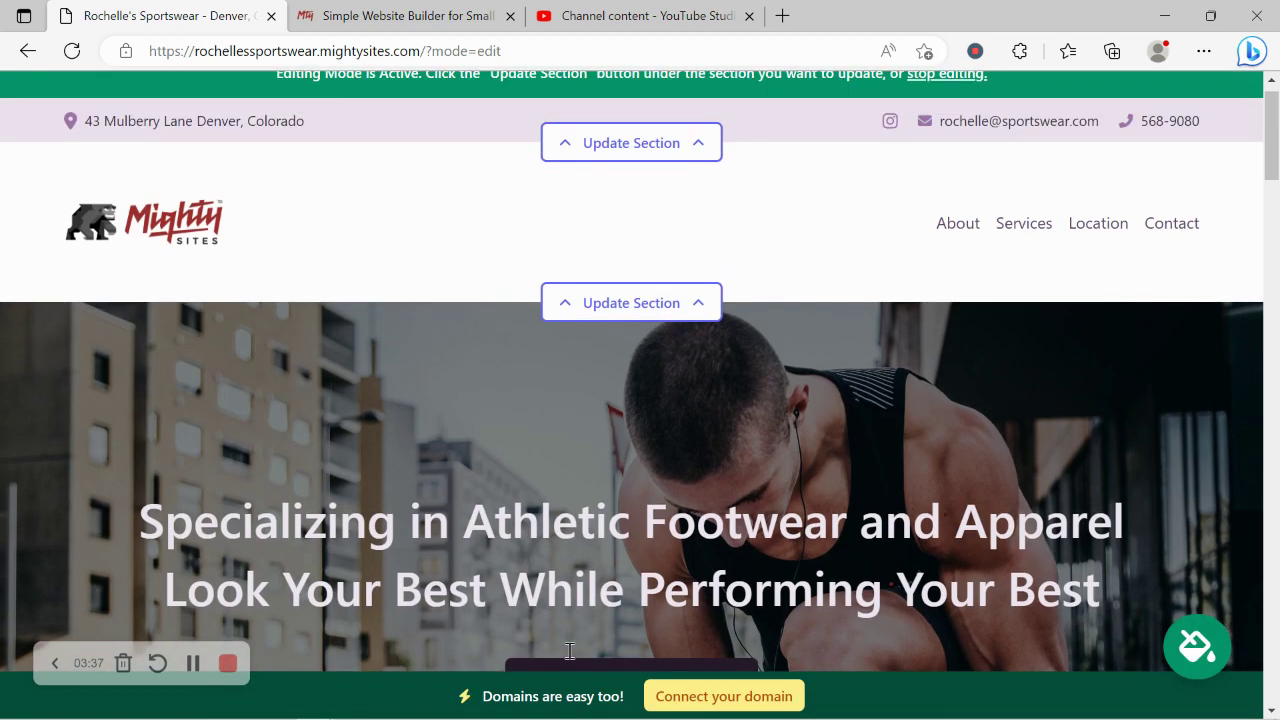
# - Open the hero section's image editor and browse the built-in photo library
pyautogui.scroll(-2, 1278, 202)
pyautogui.scroll(-4, 1278, 202)
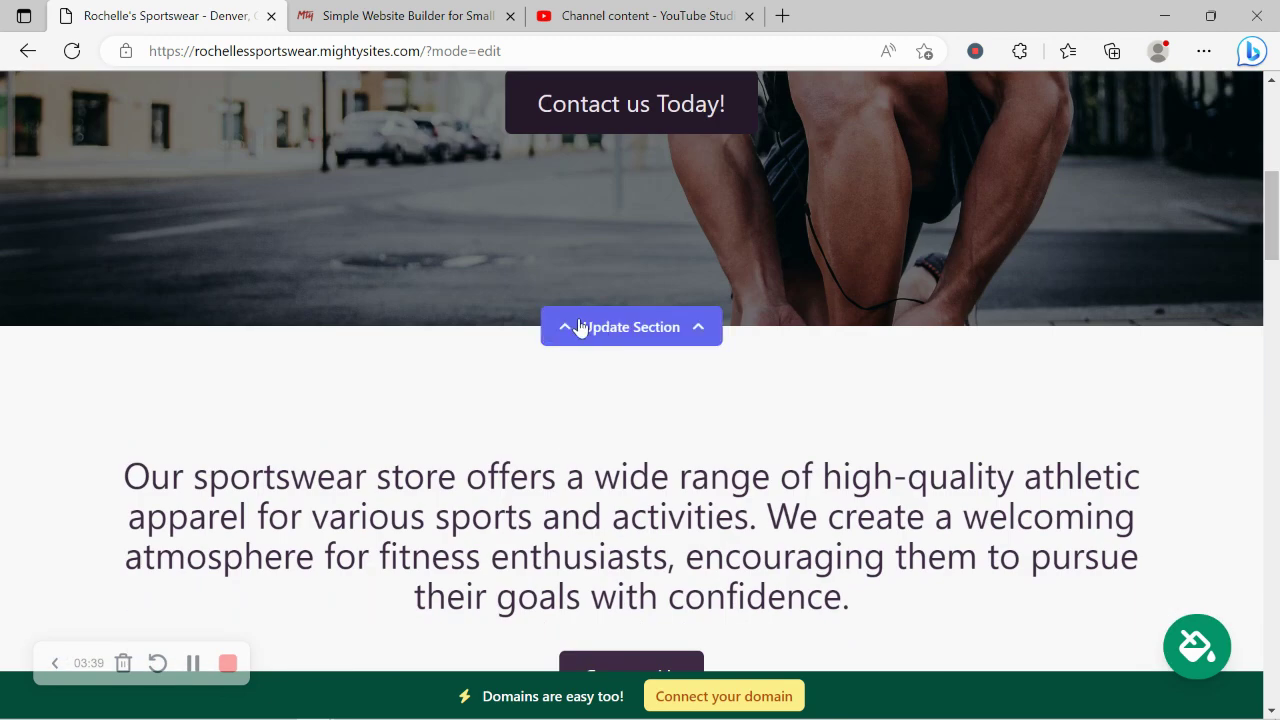
pyautogui.click(574, 329)
pyautogui.click(270, 452)
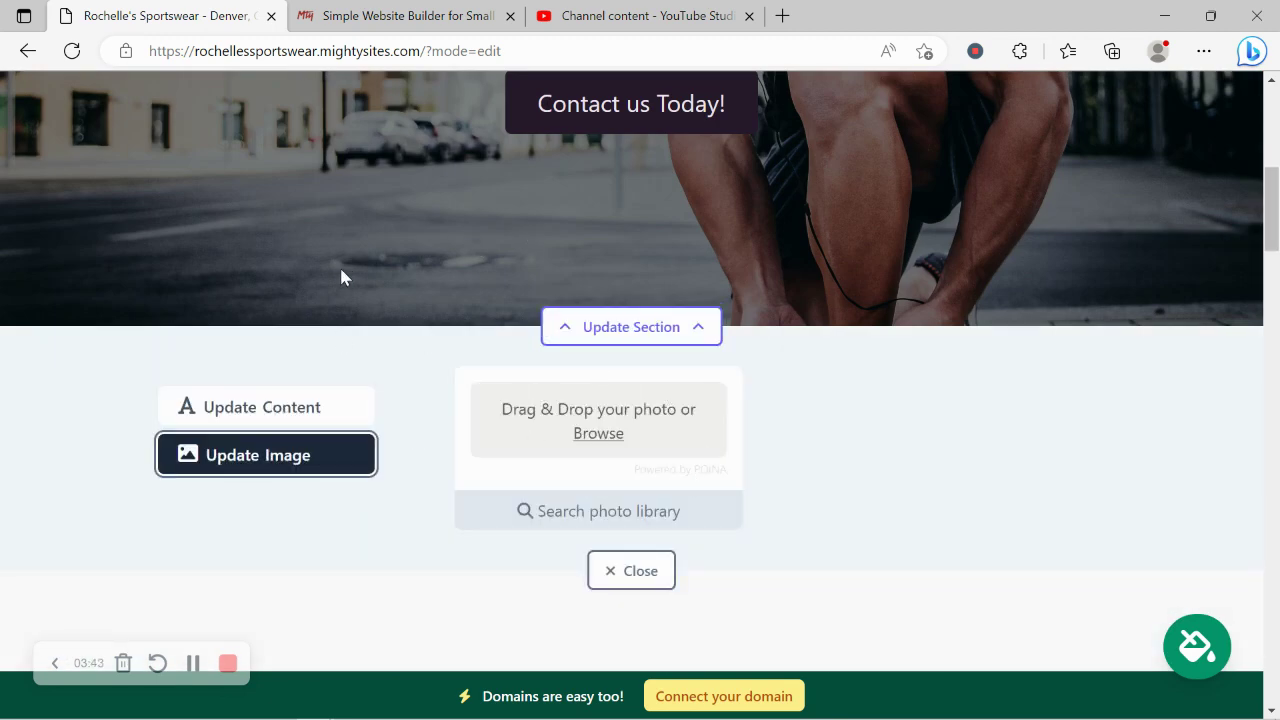
pyautogui.click(624, 527)
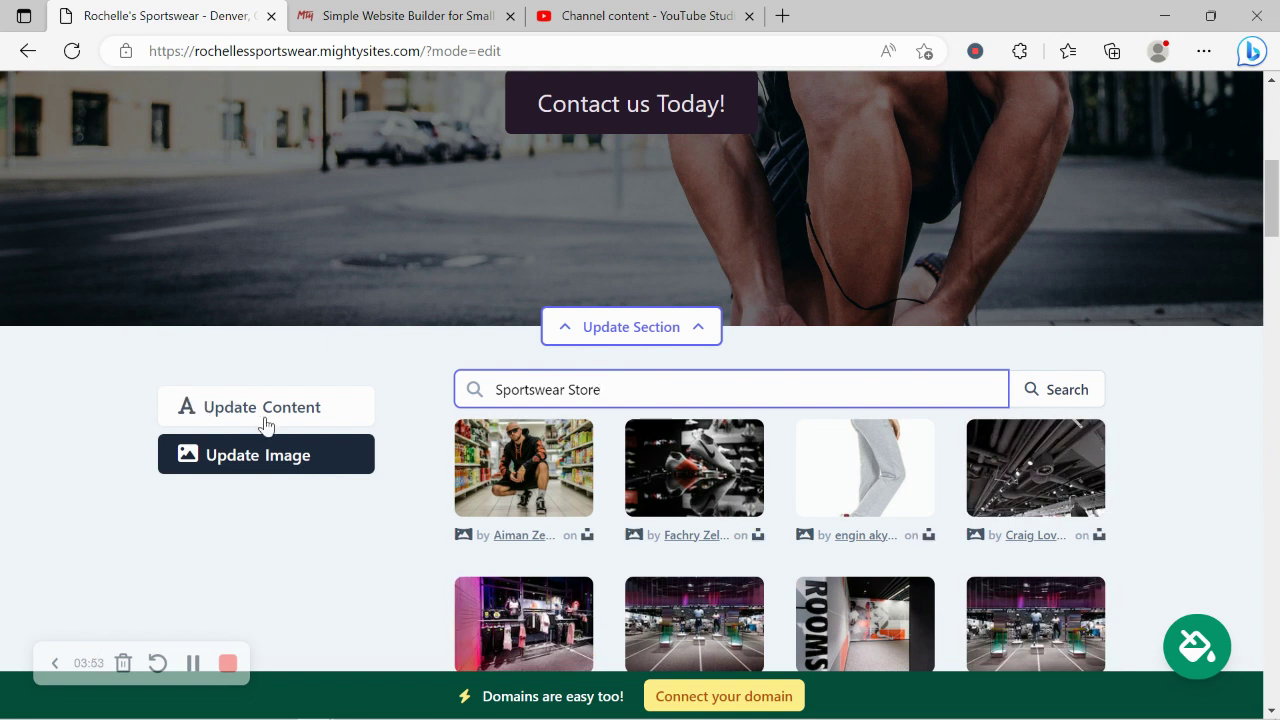
# - Switch the hero editor to its text content and review the two-line heading
pyautogui.click(265, 425)
pyautogui.scroll(1, 876, 395)
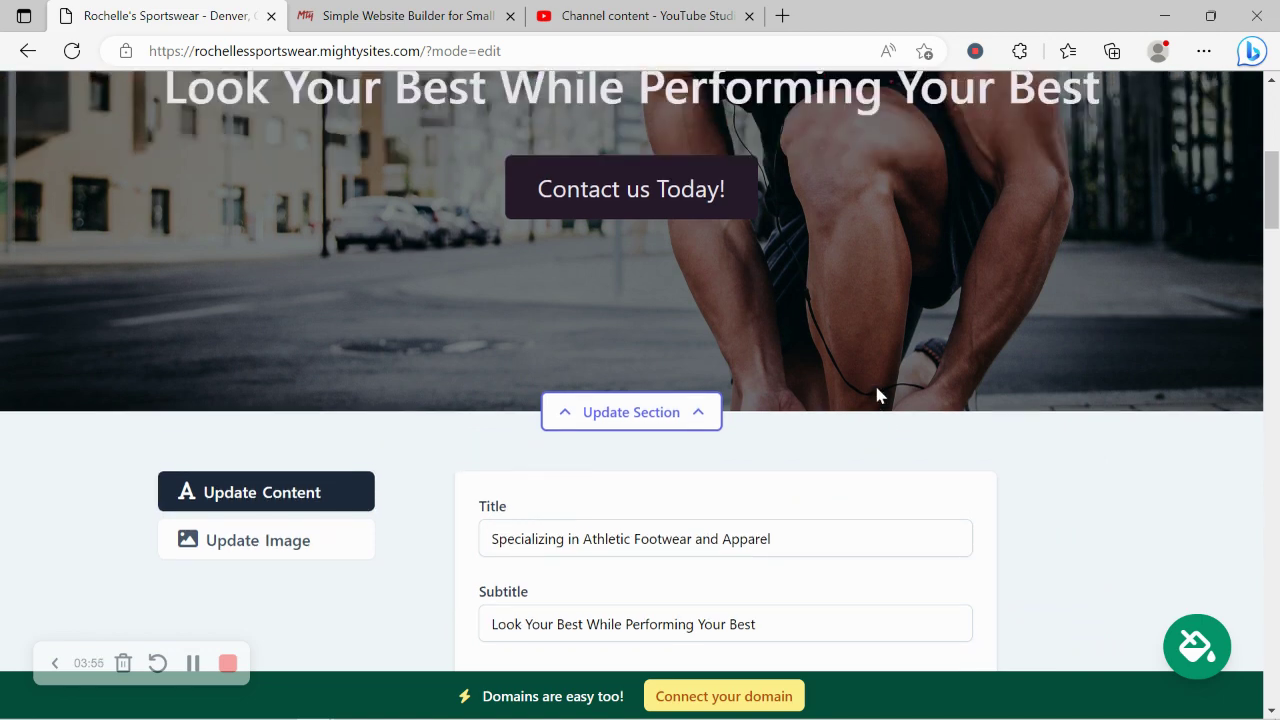
pyautogui.scroll(3, 656, 330)
pyautogui.moveTo(143, 250); pyautogui.dragTo(1140, 329)
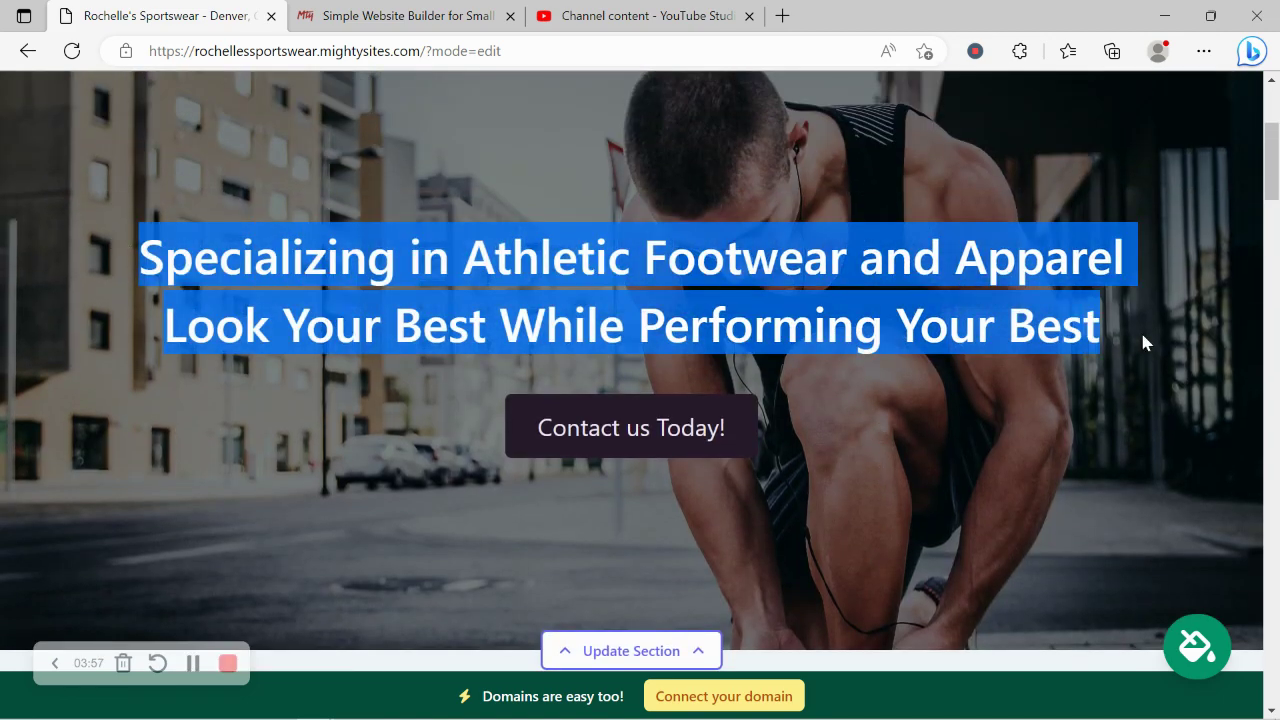
pyautogui.click(912, 402)
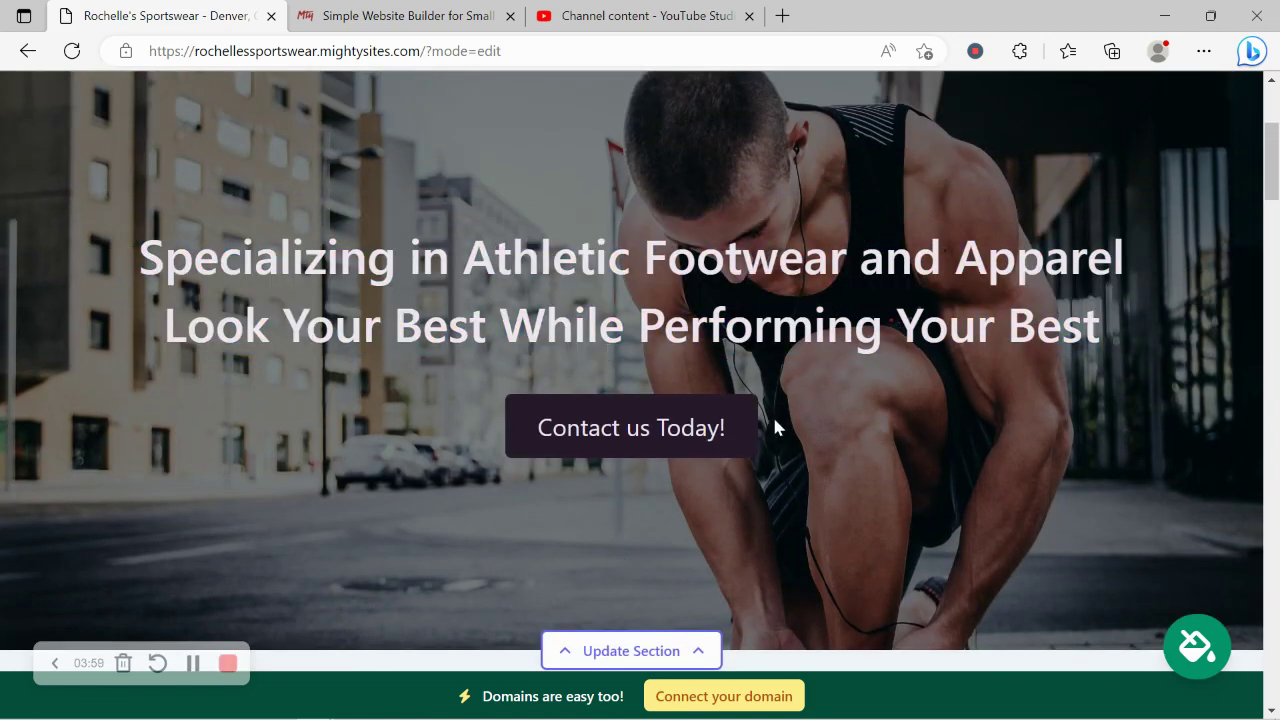
pyautogui.scroll(-1, 723, 365)
pyautogui.scroll(-3, 723, 363)
pyautogui.scroll(-2, 723, 362)
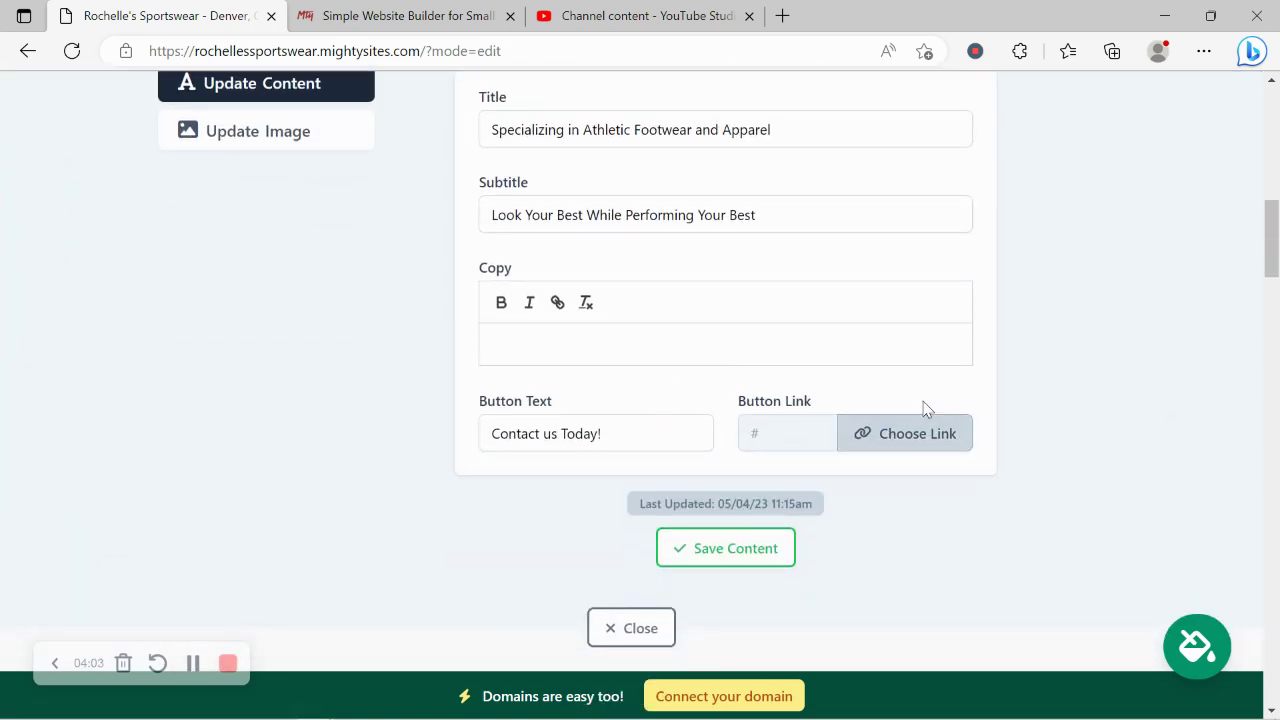
# - Link the Contact us Today! button to Click to Email, then close the hero editor
pyautogui.click(943, 435)
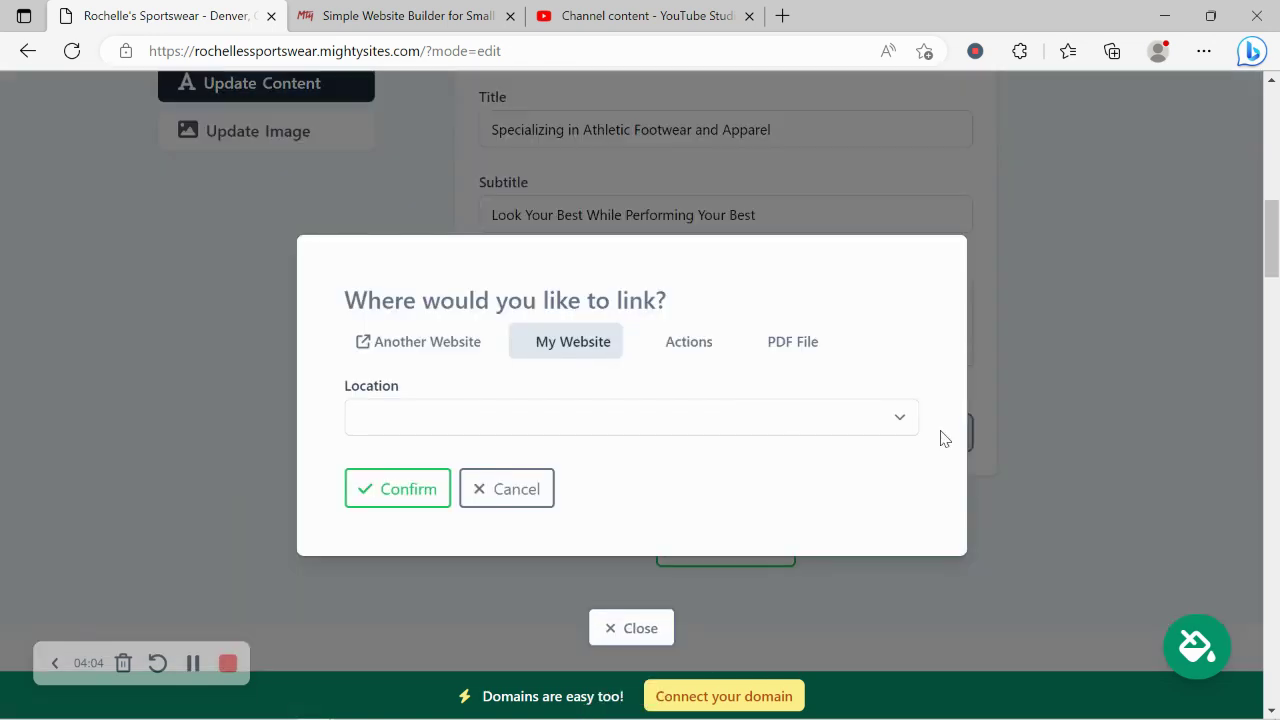
pyautogui.click(465, 350)
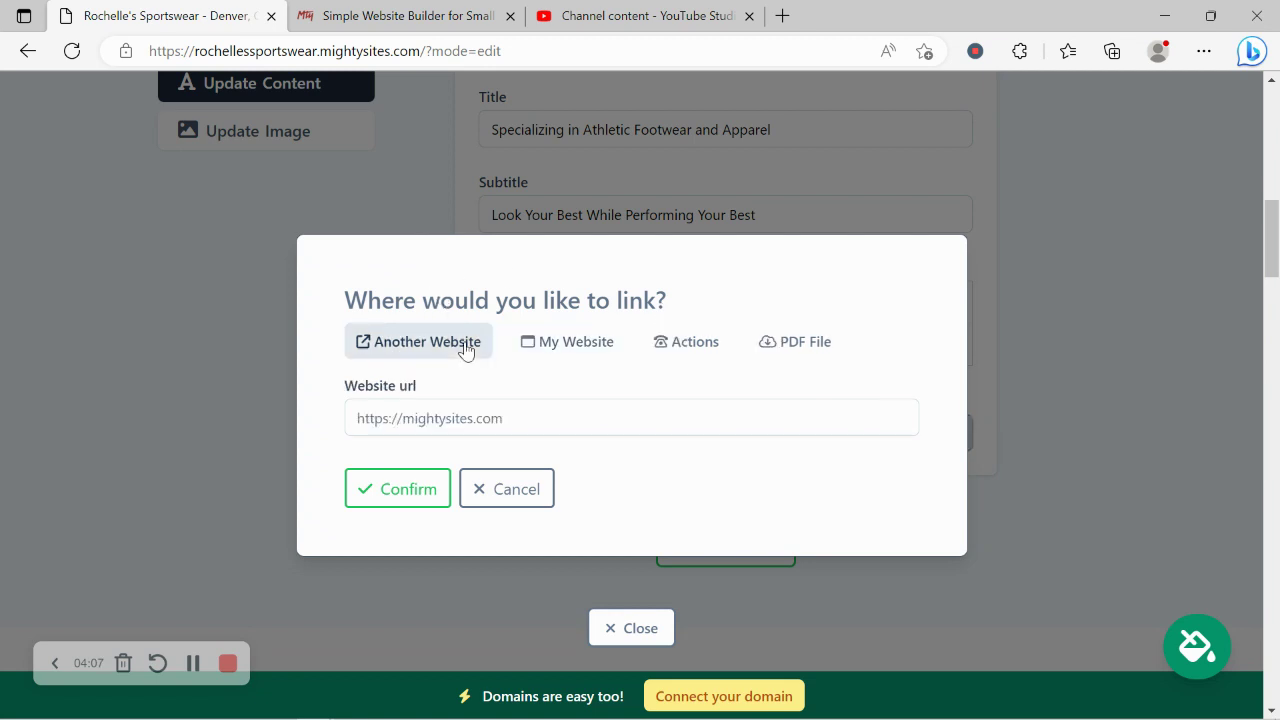
pyautogui.click(689, 350)
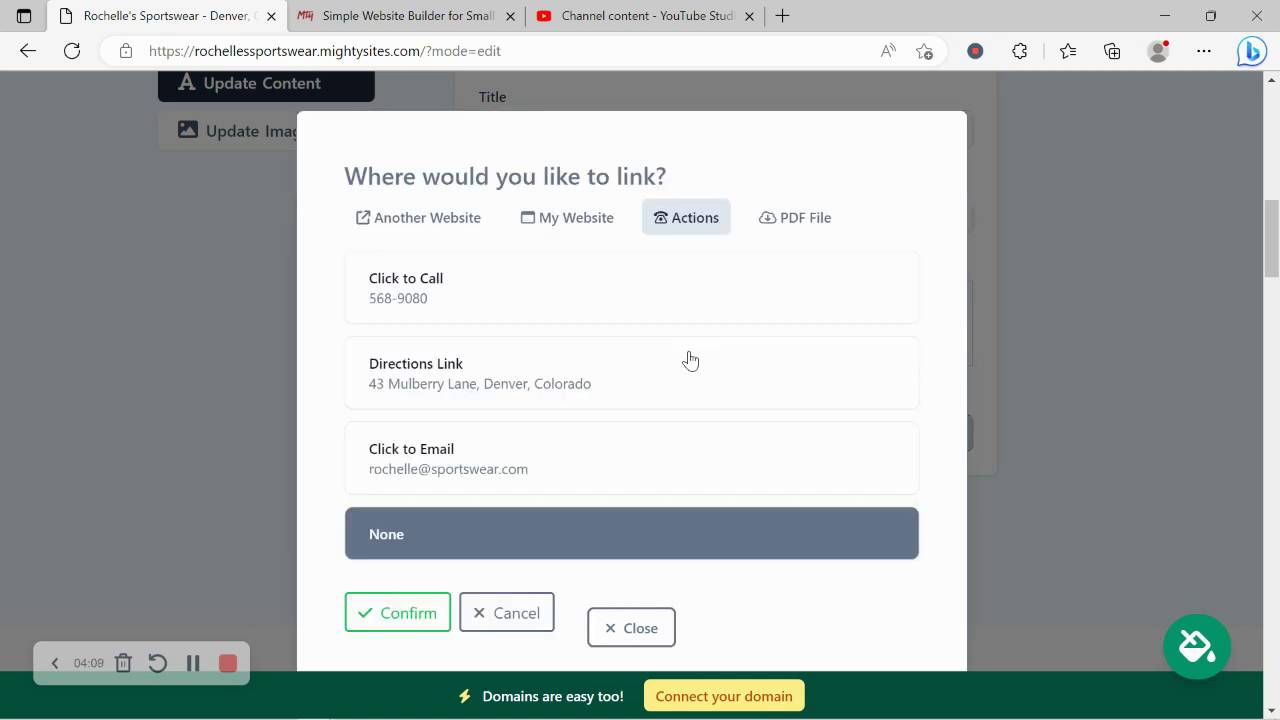
pyautogui.click(516, 441)
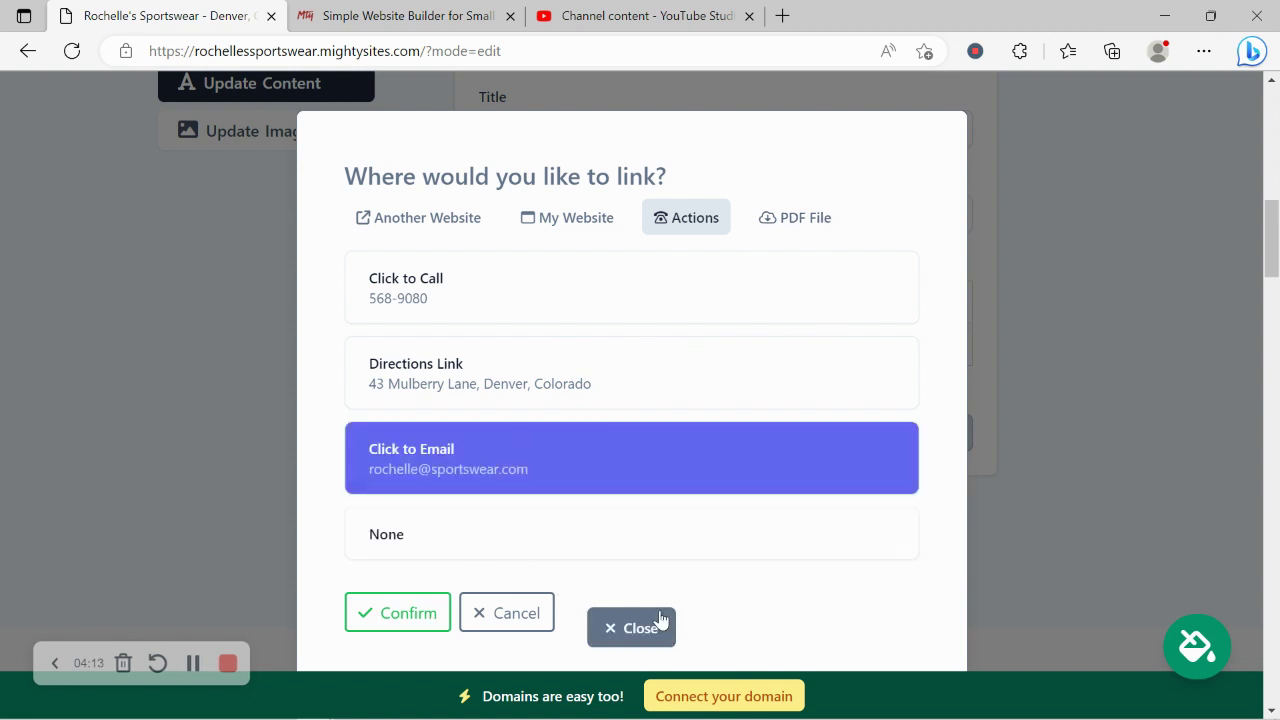
pyautogui.click(630, 627)
pyautogui.scroll(1, 657, 614)
# - Scroll past About Us and Services to the address section with Get Directions
pyautogui.scroll(1, 660, 620)
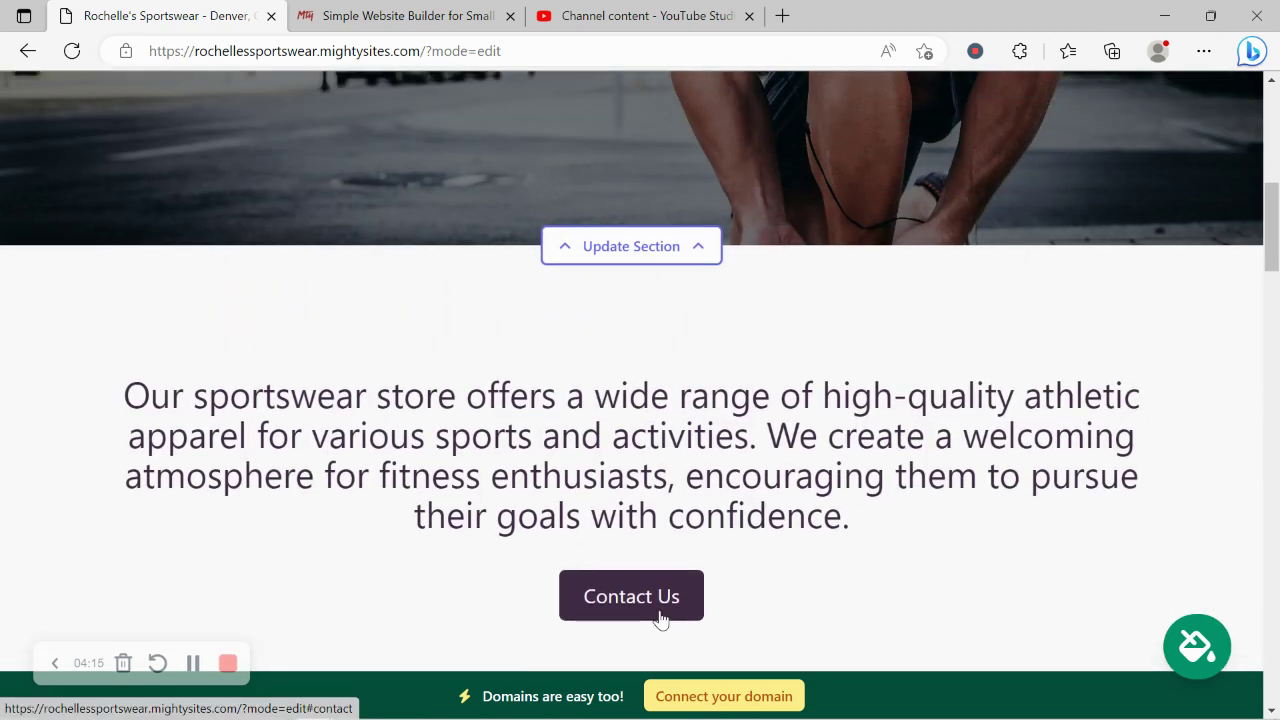
pyautogui.scroll(-1, 660, 620)
pyautogui.scroll(-3, 660, 620)
pyautogui.scroll(-2, 660, 620)
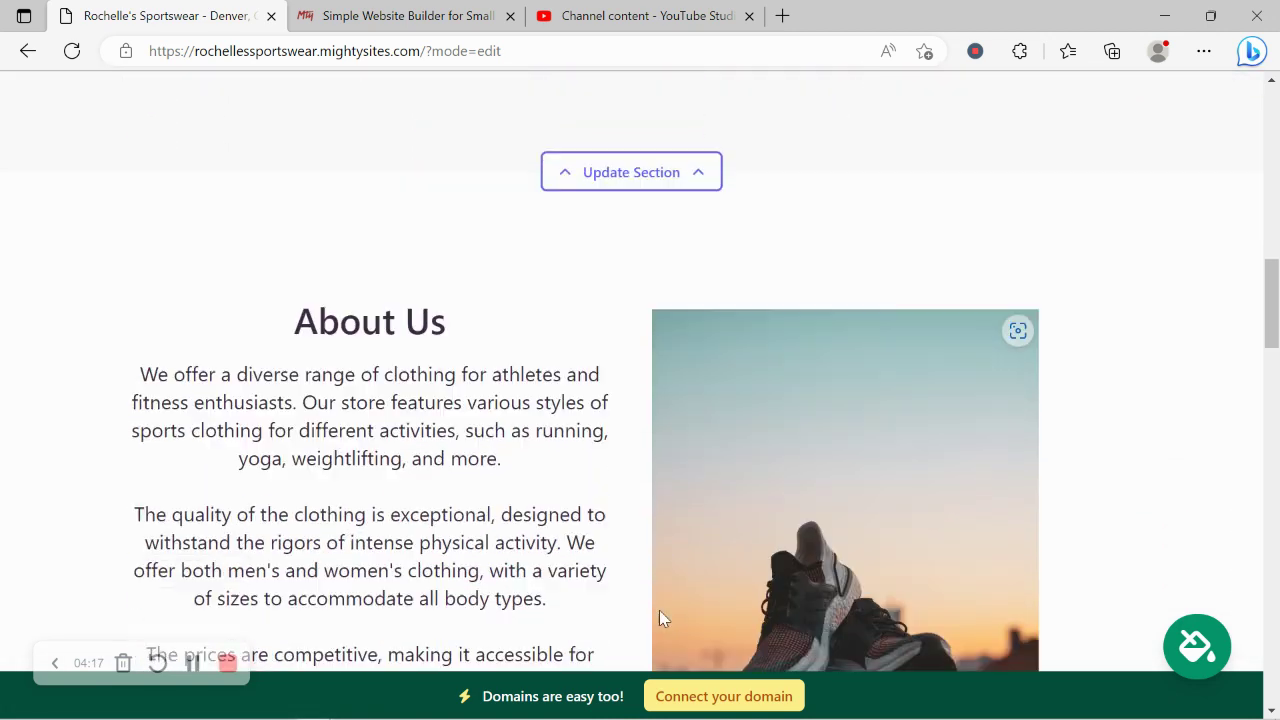
pyautogui.scroll(-1, 660, 620)
pyautogui.scroll(-2, 660, 620)
pyautogui.scroll(-2, 660, 614)
pyautogui.scroll(-2, 660, 614)
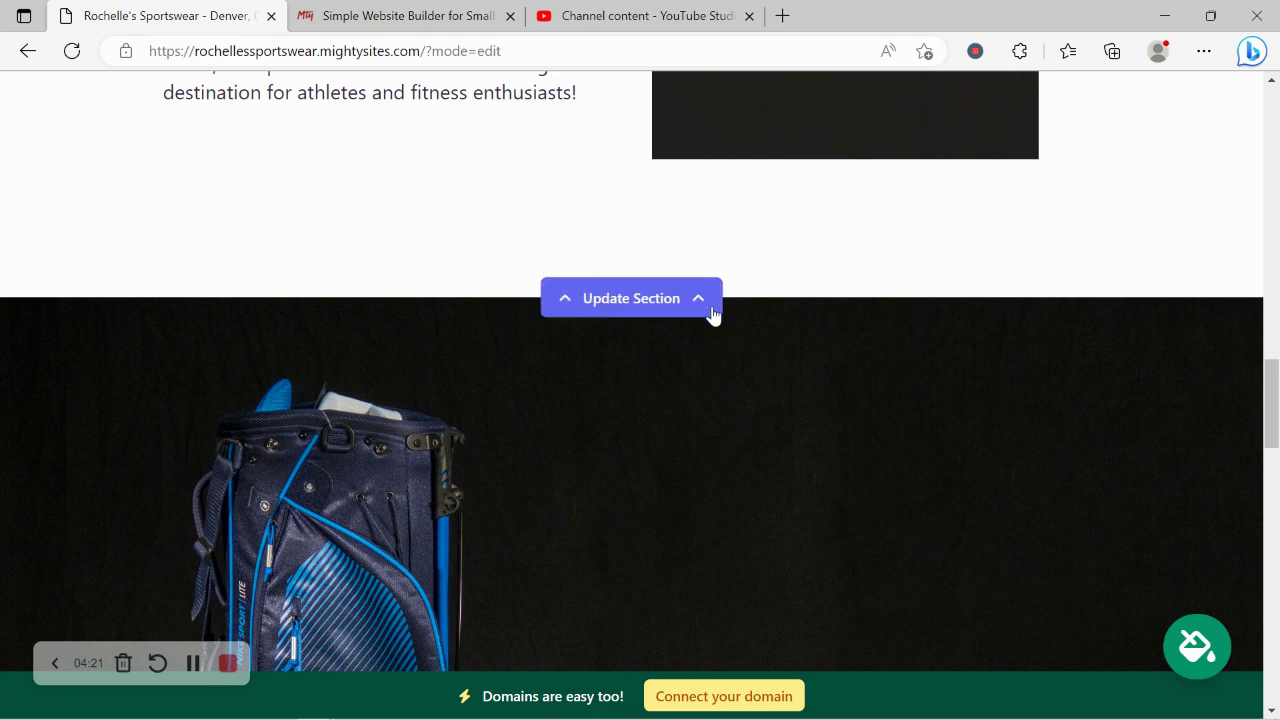
pyautogui.scroll(-1, 618, 296)
pyautogui.scroll(-2, 618, 295)
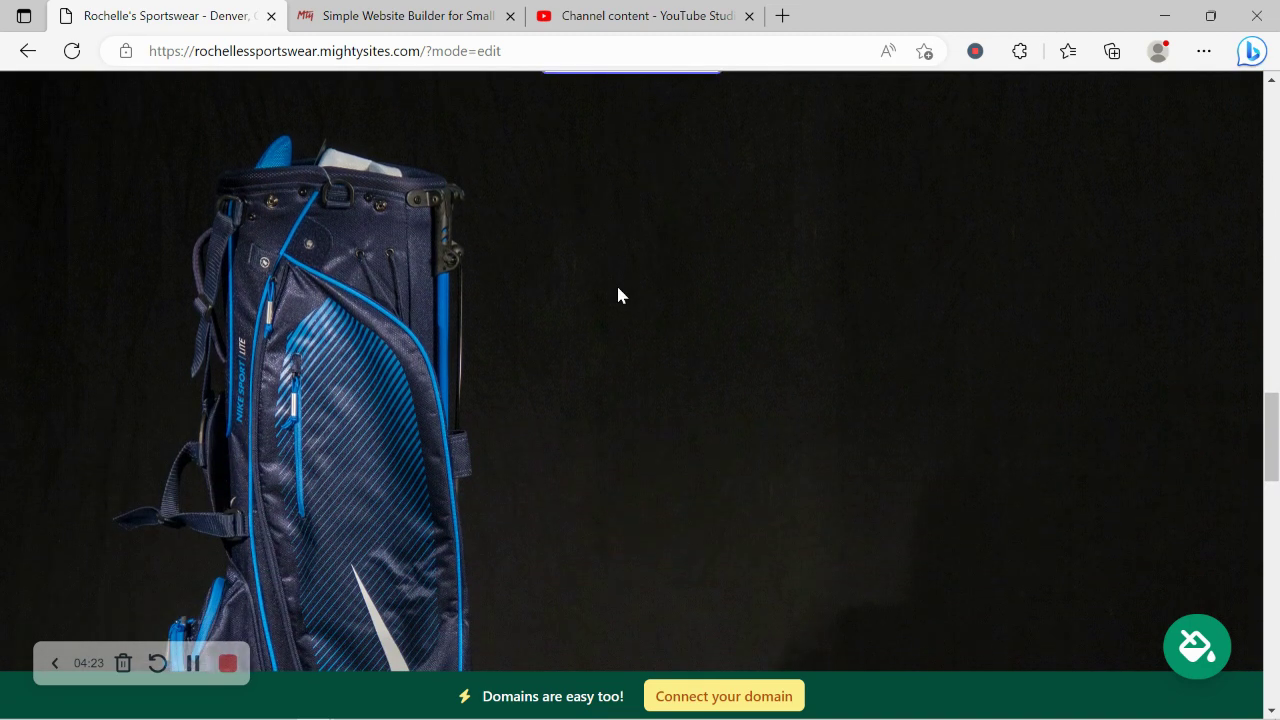
pyautogui.scroll(-2, 618, 295)
pyautogui.scroll(-1, 618, 295)
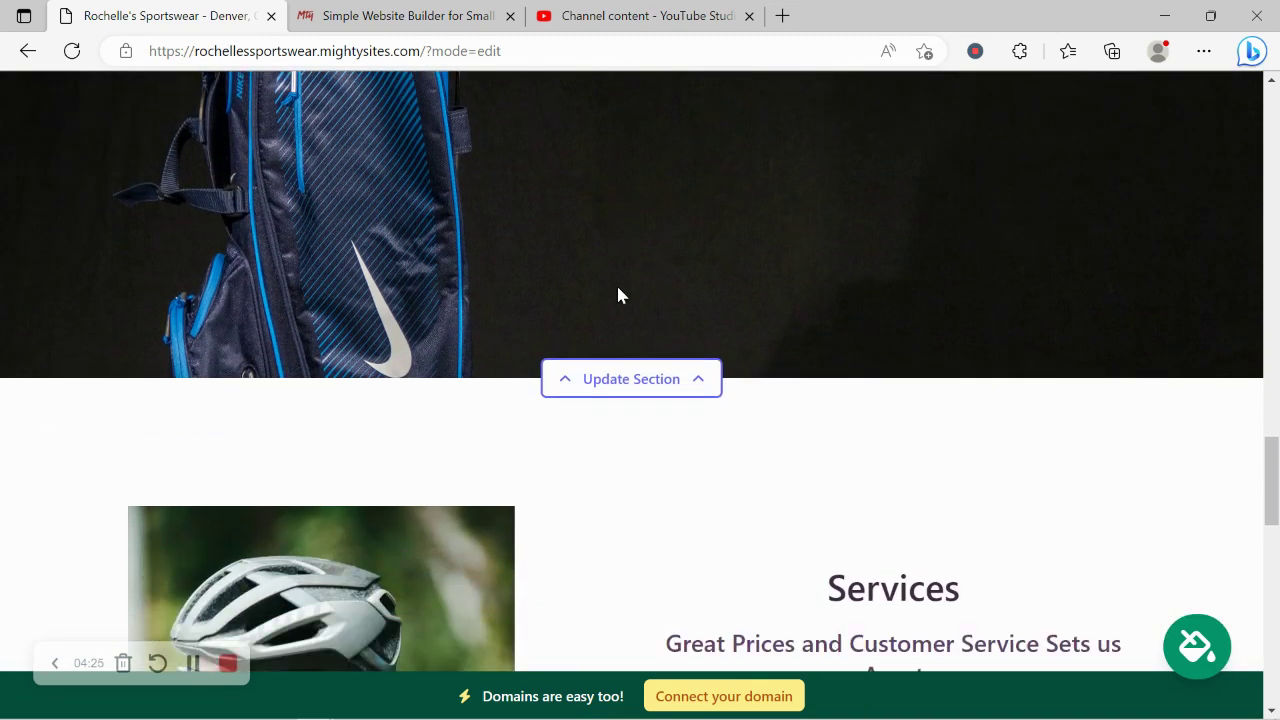
pyautogui.scroll(-2, 618, 295)
pyautogui.scroll(-2, 618, 295)
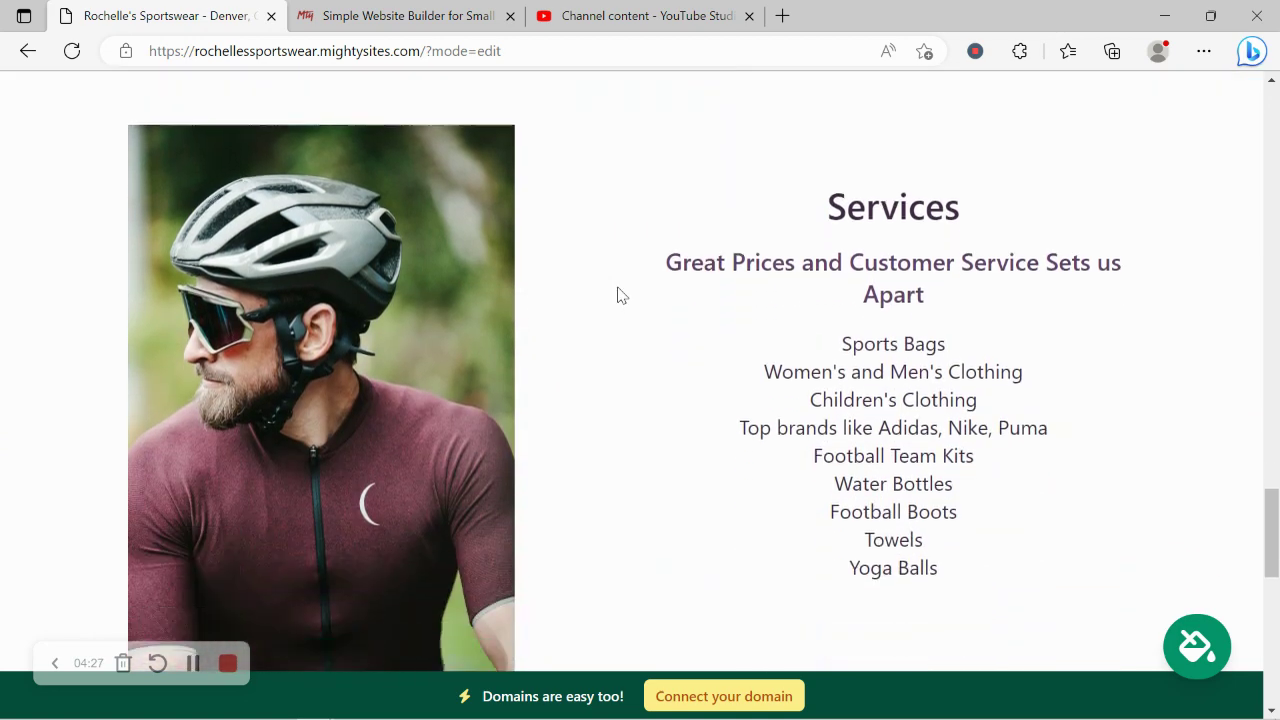
pyautogui.scroll(-2, 618, 295)
pyautogui.scroll(-2, 618, 295)
pyautogui.scroll(-2, 618, 295)
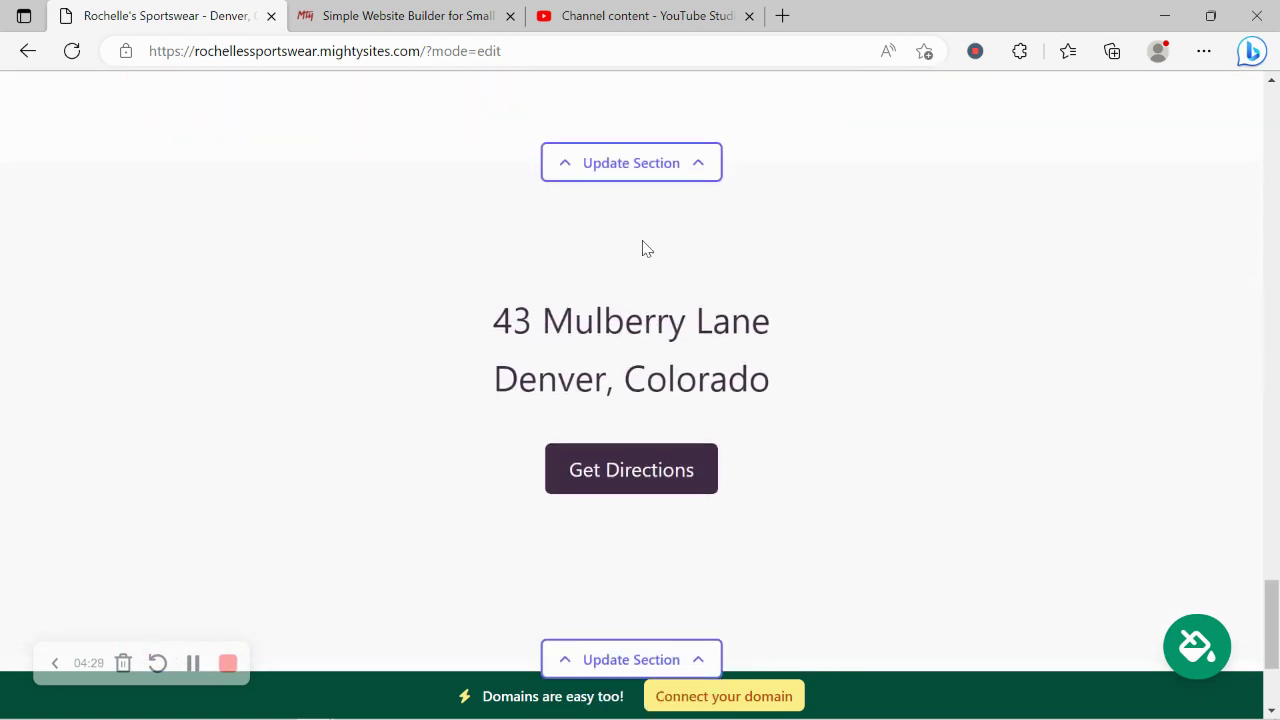
pyautogui.scroll(-1, 858, 368)
# - Open the address section's Update Hours and review Sunday through Saturday, all marked Closed
pyautogui.click(628, 577)
pyautogui.scroll(-2, 240, 287)
pyautogui.click(318, 382)
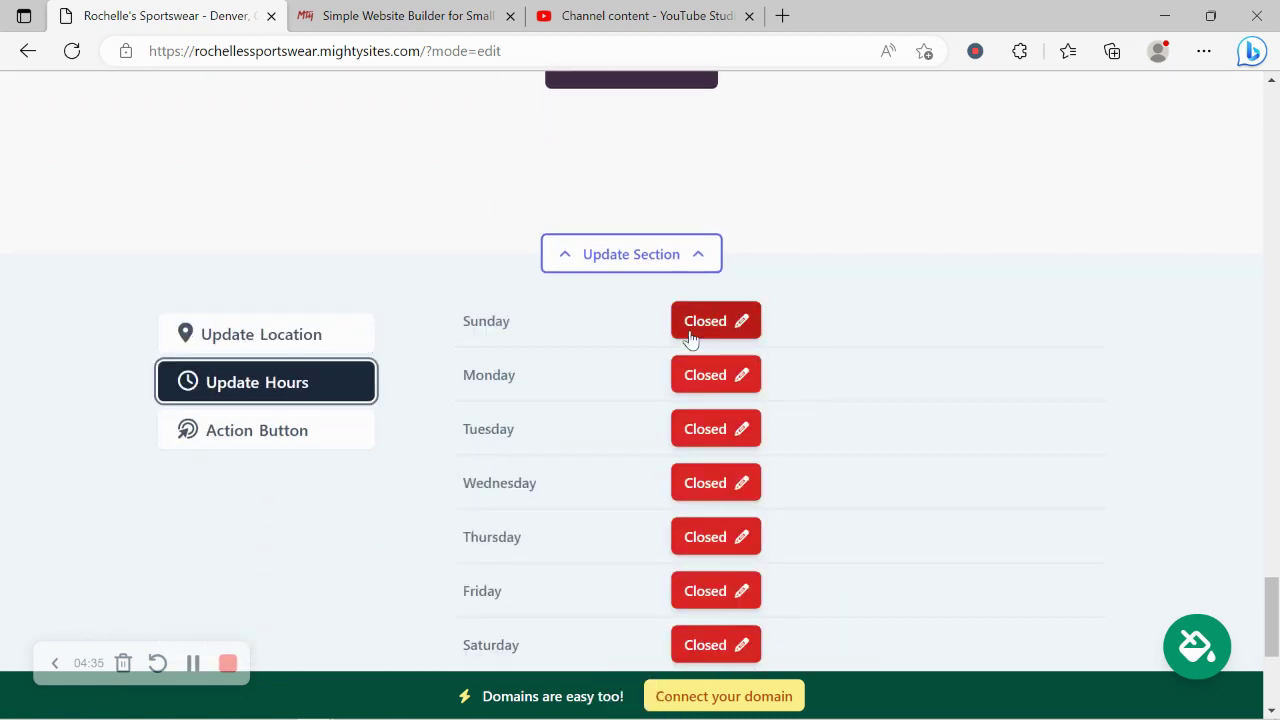
pyautogui.scroll(-1, 690, 340)
pyautogui.scroll(-1, 690, 340)
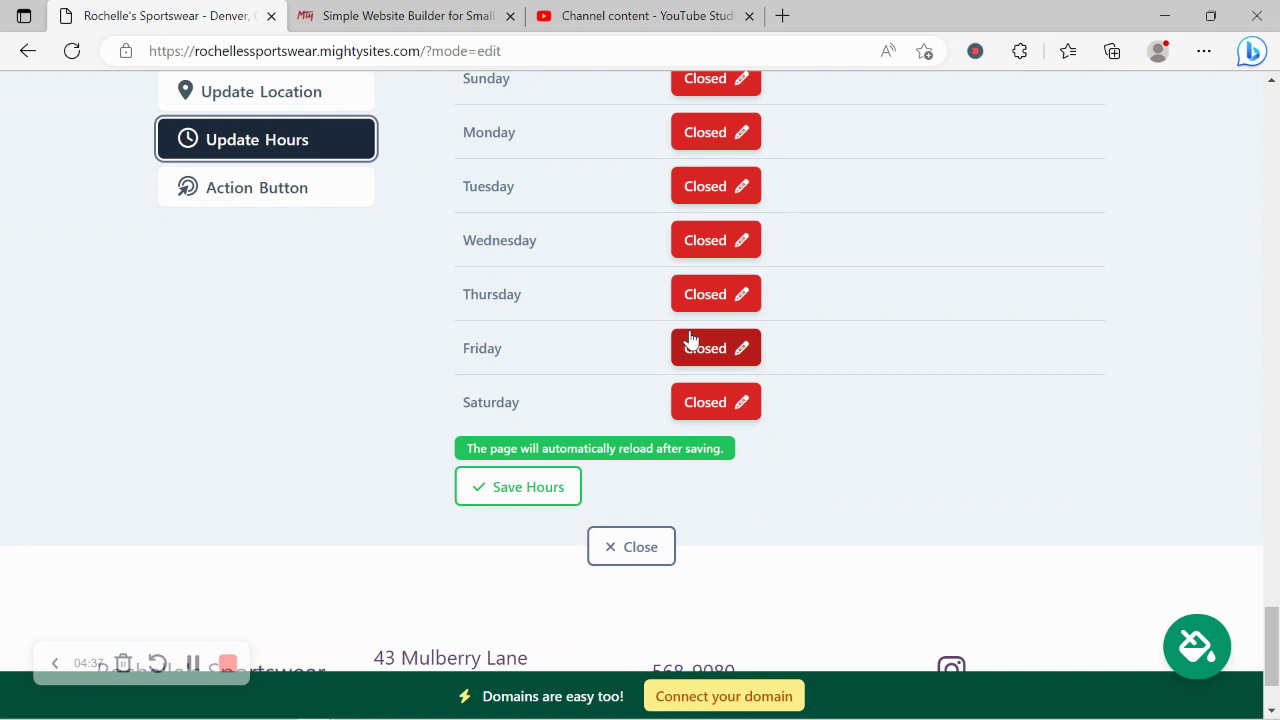
pyautogui.scroll(-1, 690, 340)
pyautogui.scroll(1, 690, 340)
pyautogui.scroll(2, 690, 340)
pyautogui.scroll(2, 690, 340)
pyautogui.scroll(1, 690, 340)
pyautogui.scroll(2, 690, 340)
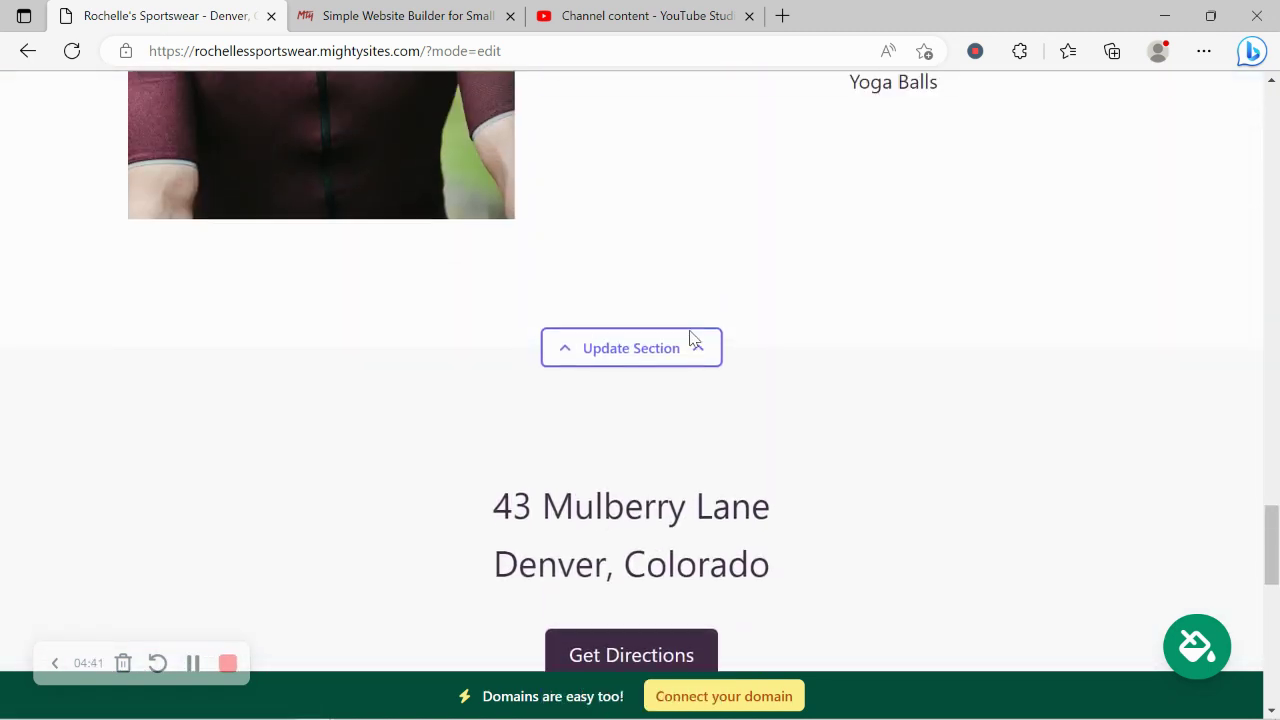
pyautogui.scroll(2, 690, 340)
pyautogui.scroll(1, 690, 340)
pyautogui.scroll(1, 690, 340)
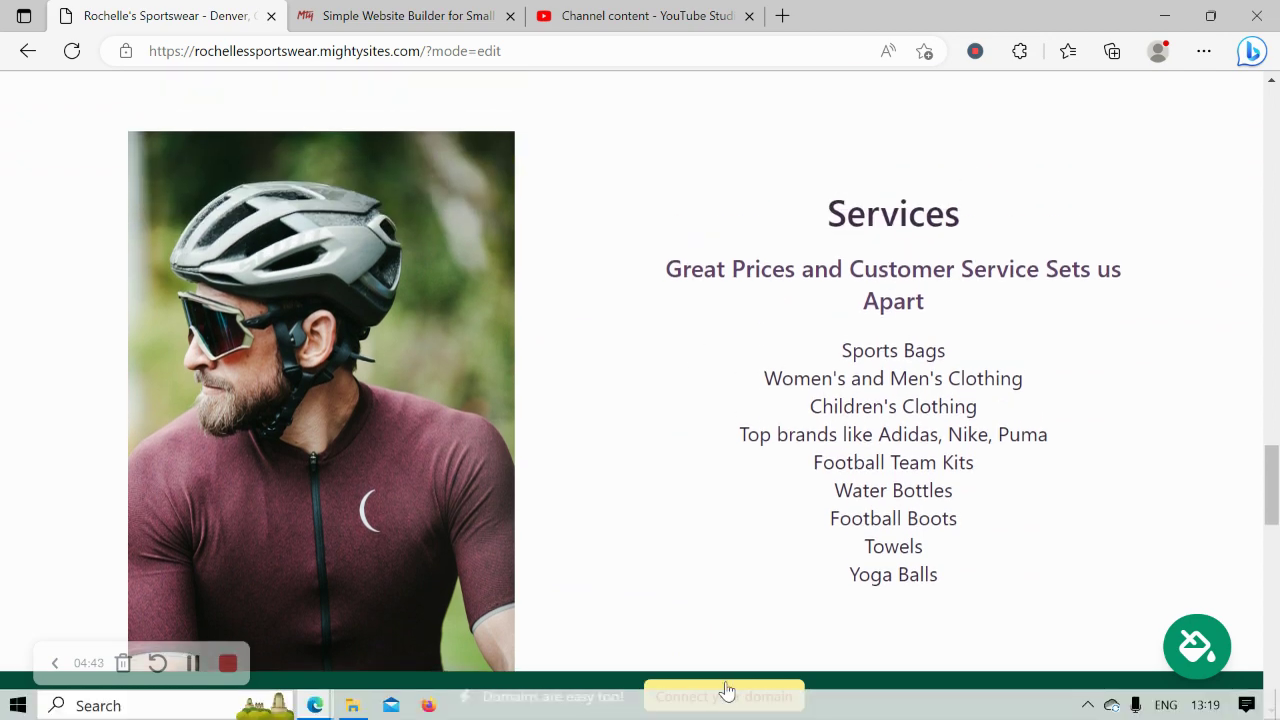
# - View the Connect your domain page, then return to the Rochelle's Sportswear website dashboard
pyautogui.scroll(3, 770, 688)
pyautogui.click(770, 688)
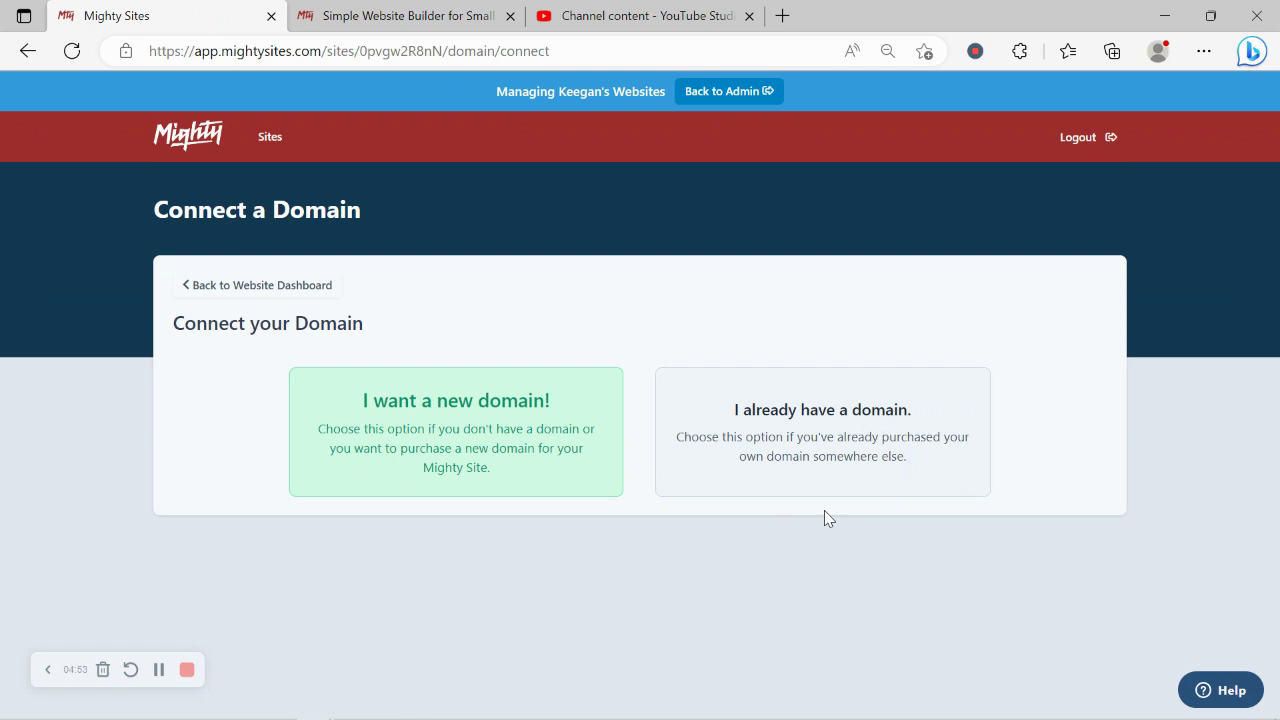
pyautogui.click(284, 288)
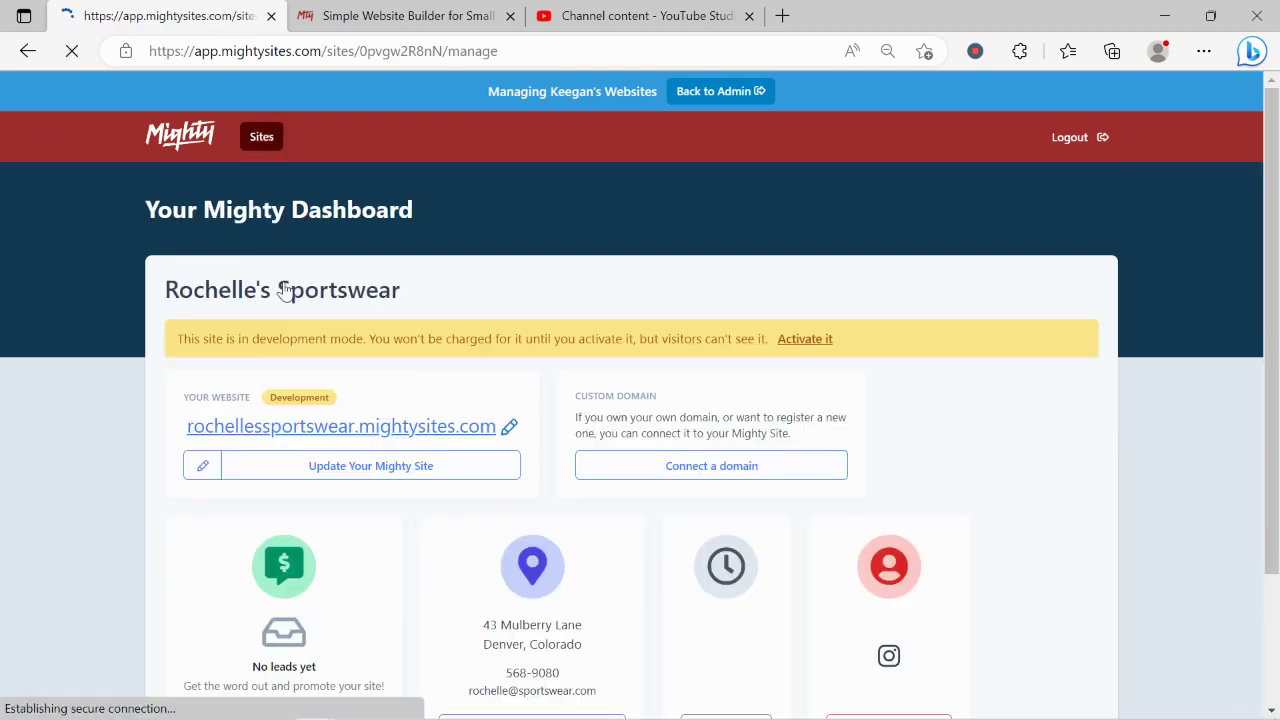
pyautogui.scroll(-1, 284, 290)
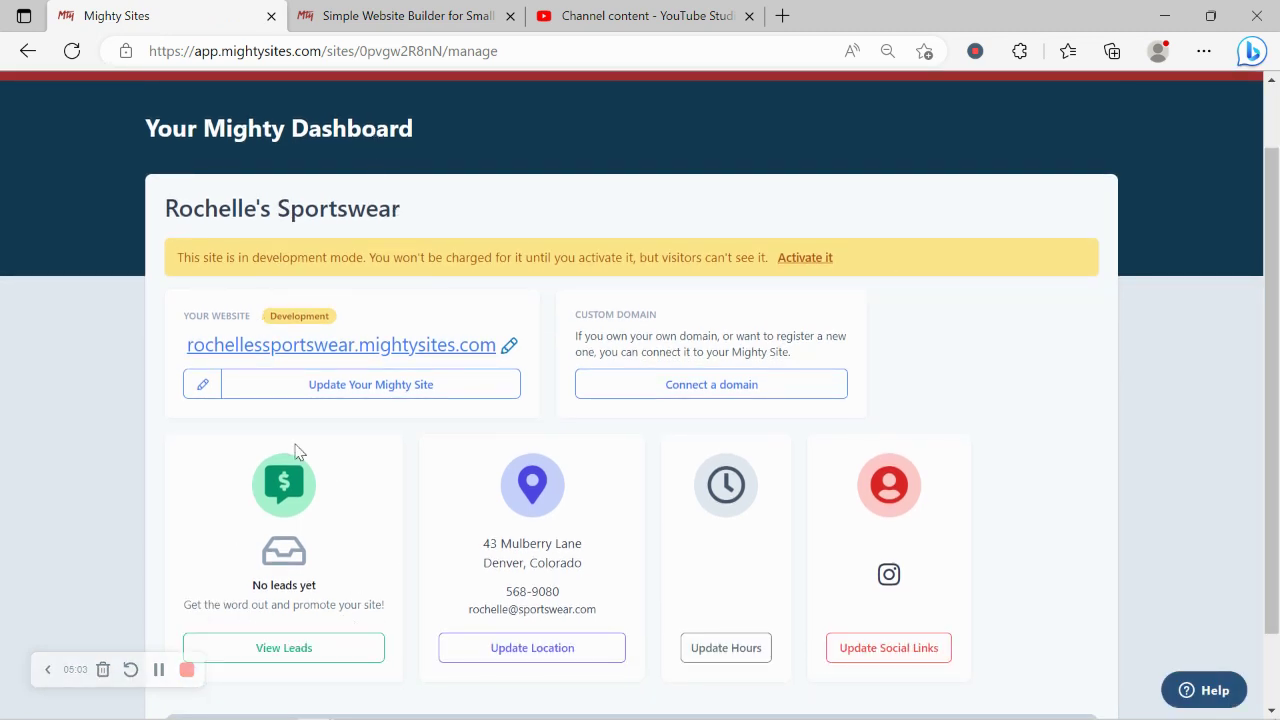
# - Open rochellessportswear.mightysites.com in a new tab and scroll from the hero to About Us
pyautogui.click(418, 346)
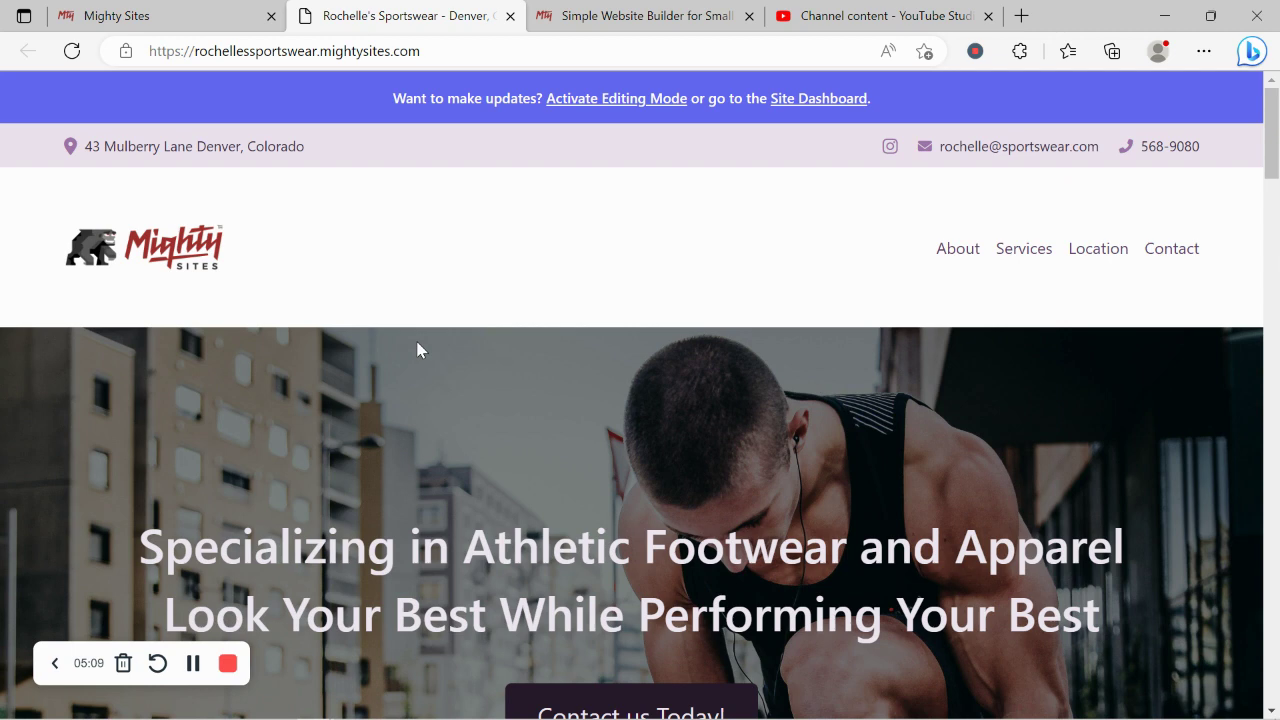
pyautogui.scroll(-1, 418, 349)
pyautogui.scroll(-1, 418, 349)
pyautogui.scroll(-2, 418, 349)
pyautogui.scroll(-1, 418, 349)
pyautogui.scroll(-1, 418, 349)
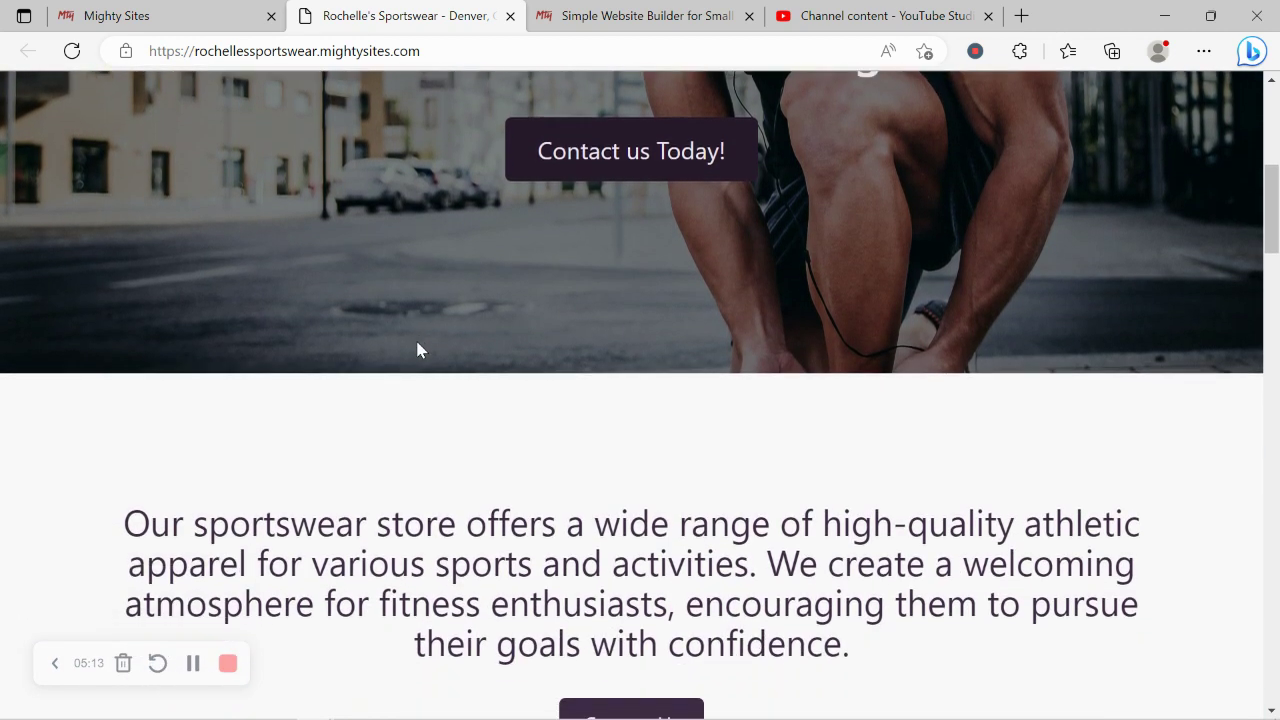
pyautogui.scroll(-1, 418, 349)
pyautogui.scroll(-2, 418, 345)
pyautogui.scroll(-2, 418, 345)
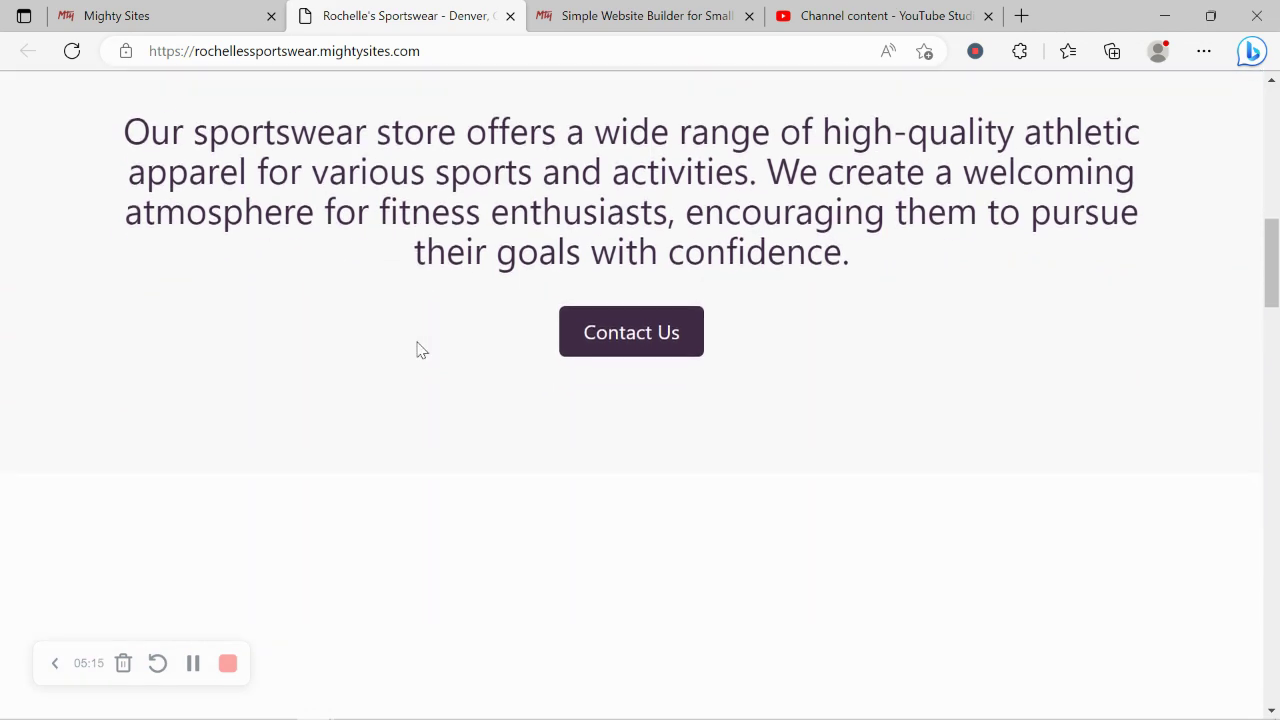
pyautogui.scroll(-1, 418, 349)
pyautogui.scroll(-2, 418, 349)
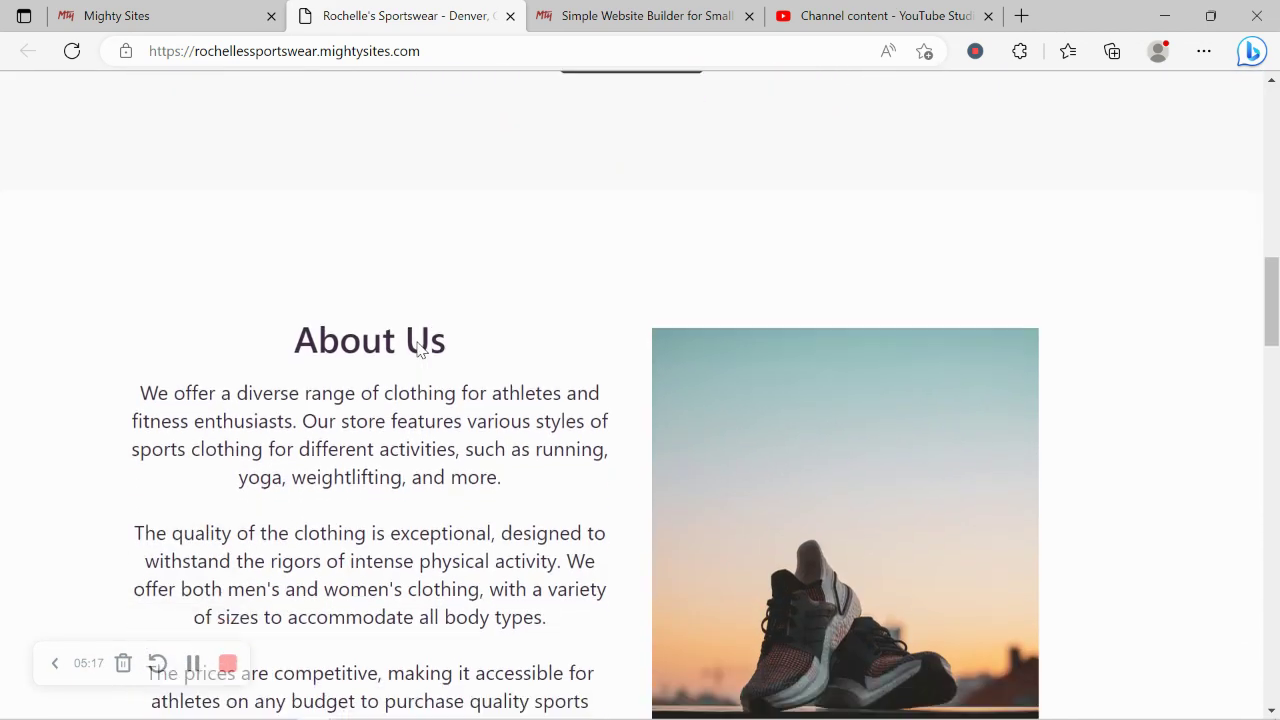
pyautogui.scroll(-1, 418, 345)
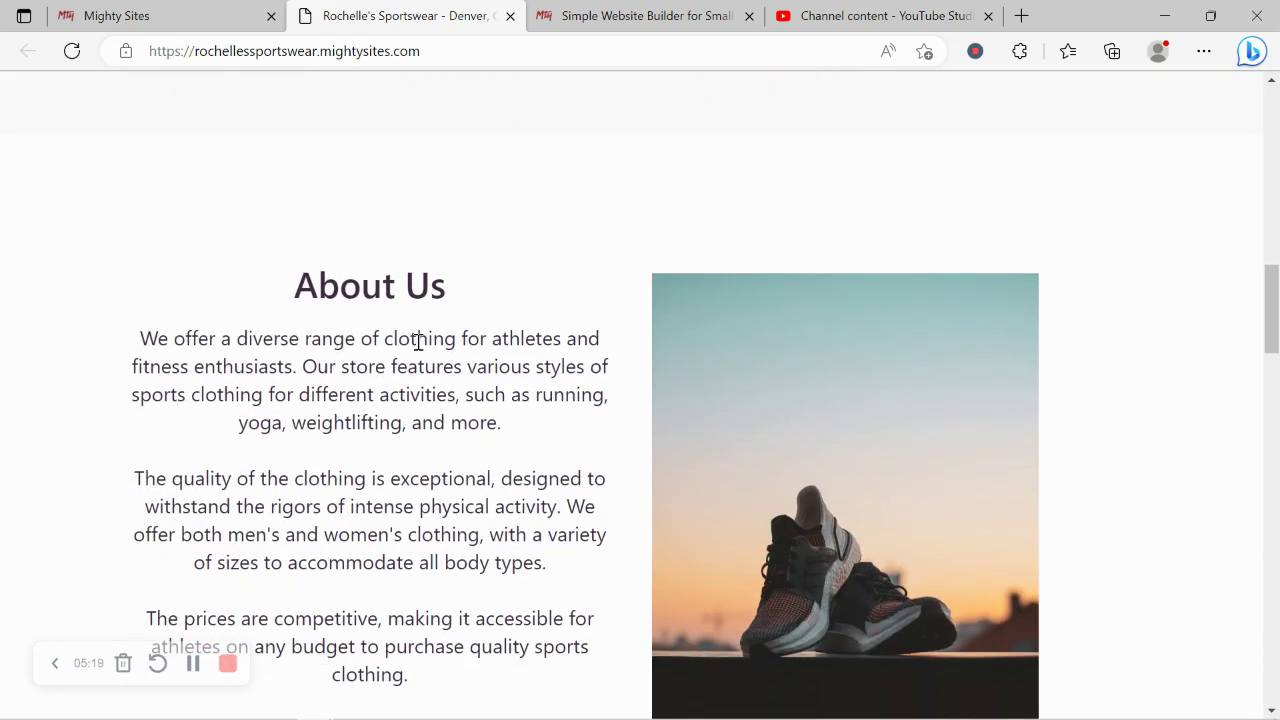
pyautogui.scroll(-1, 418, 341)
pyautogui.scroll(-1, 418, 343)
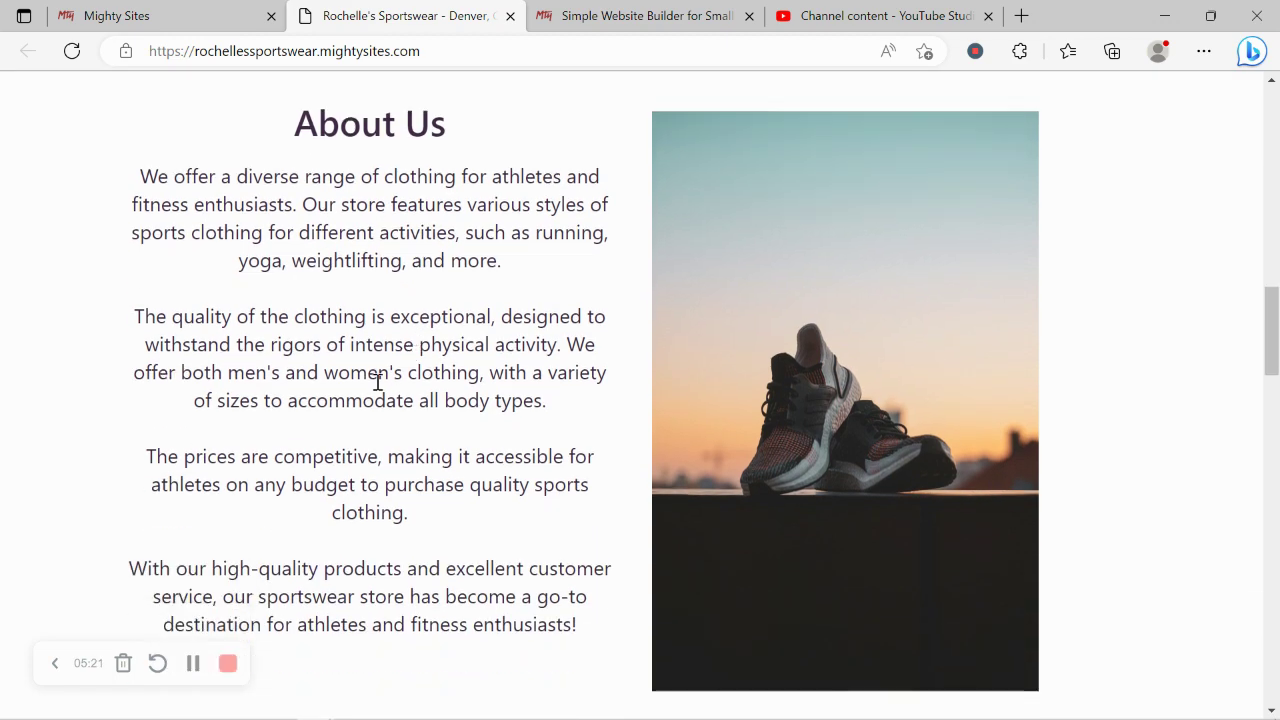